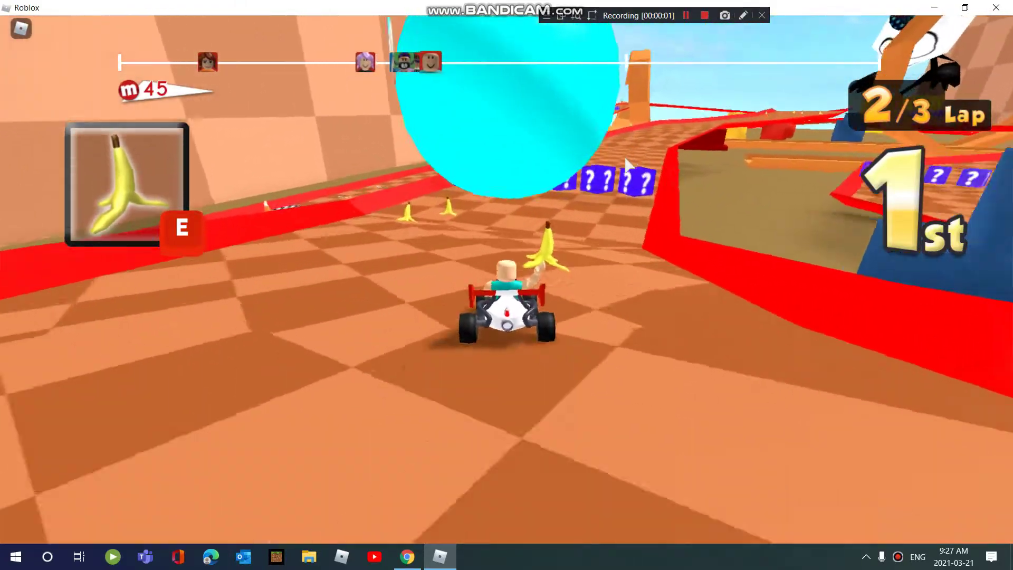
- Lead the first half of lap 2, grabbing item boxes and dropping bananas on the track
key(e)
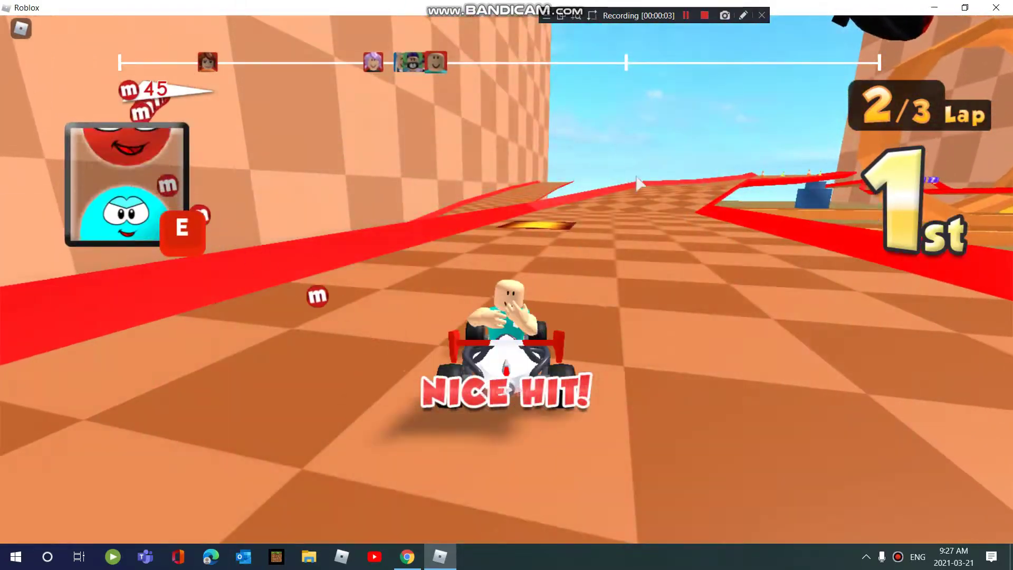
key(d)
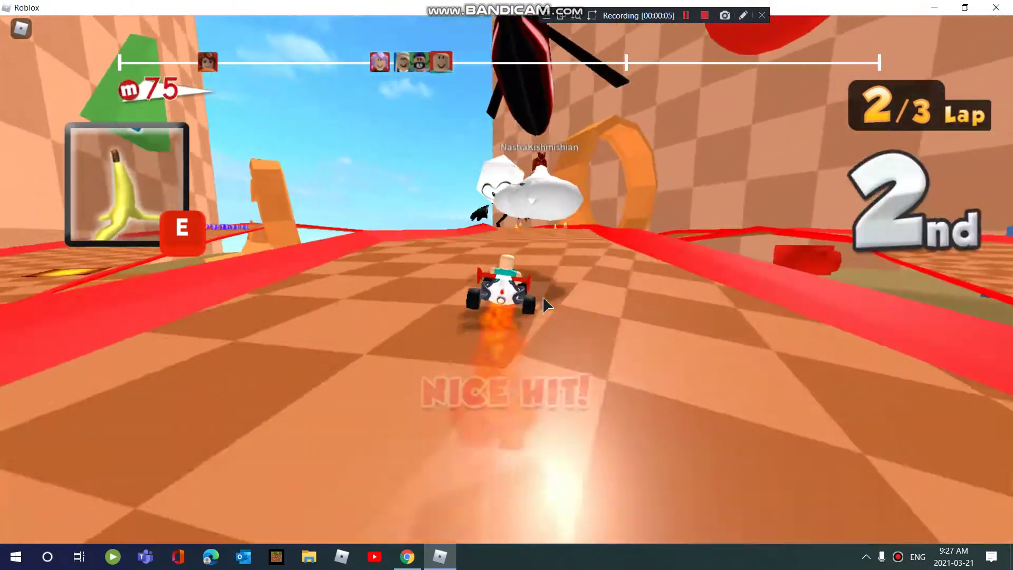
key(e)
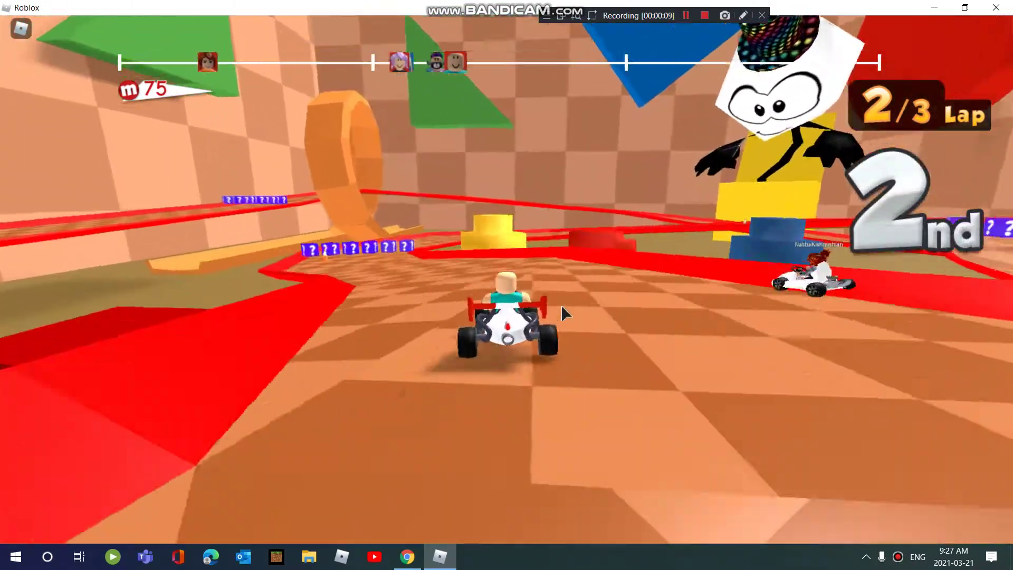
key(a)
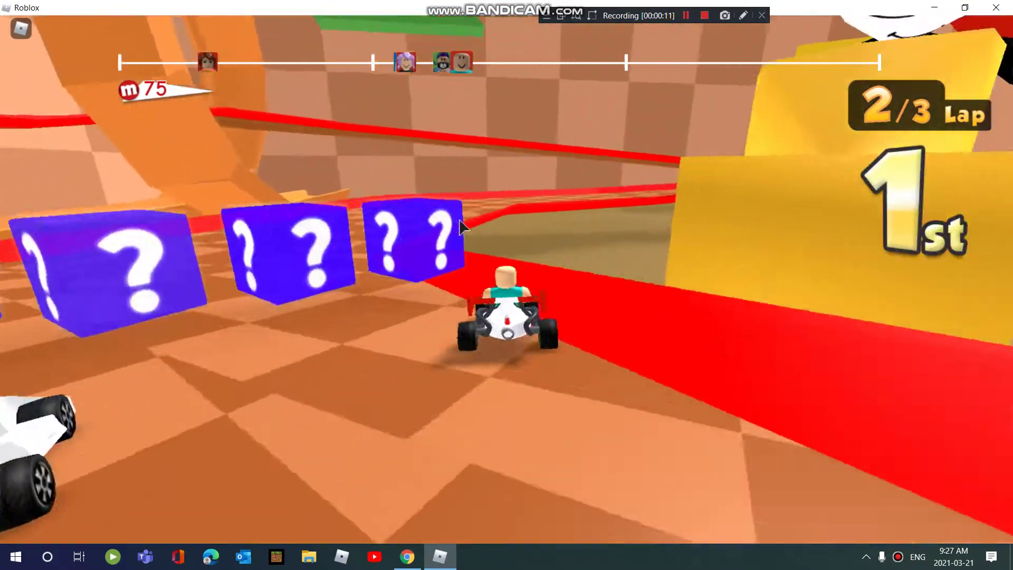
key(d)
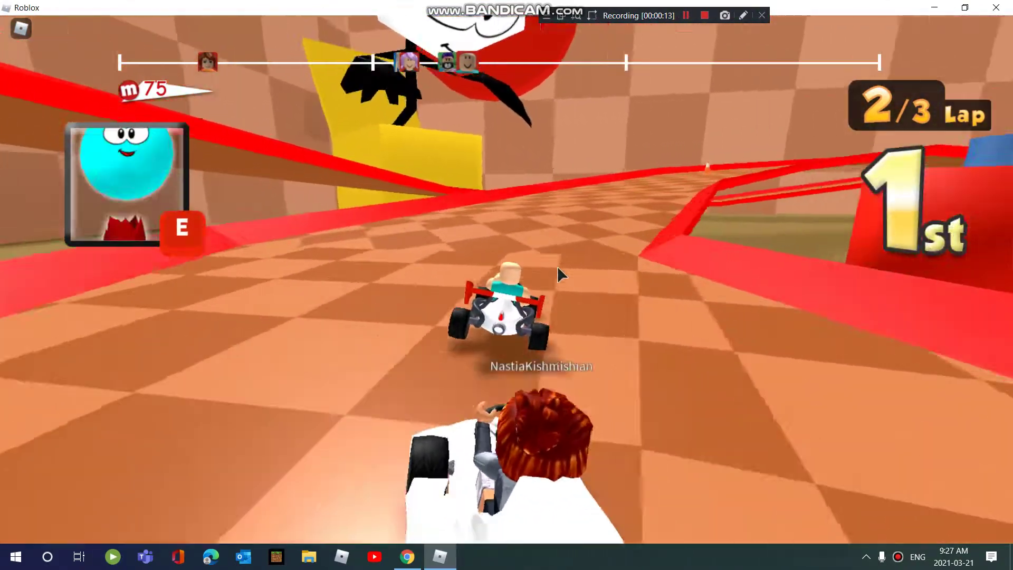
key(d)
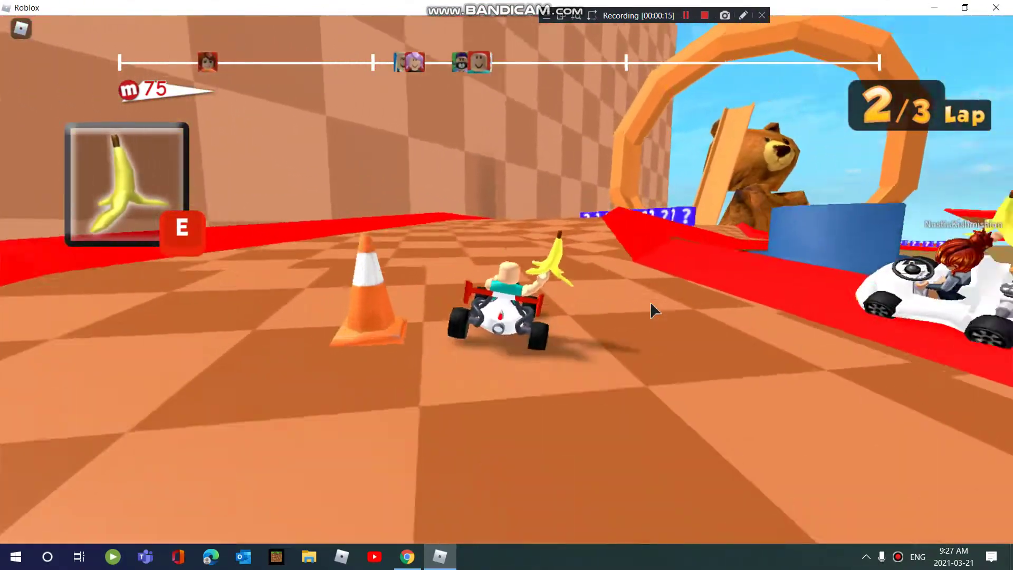
key(e)
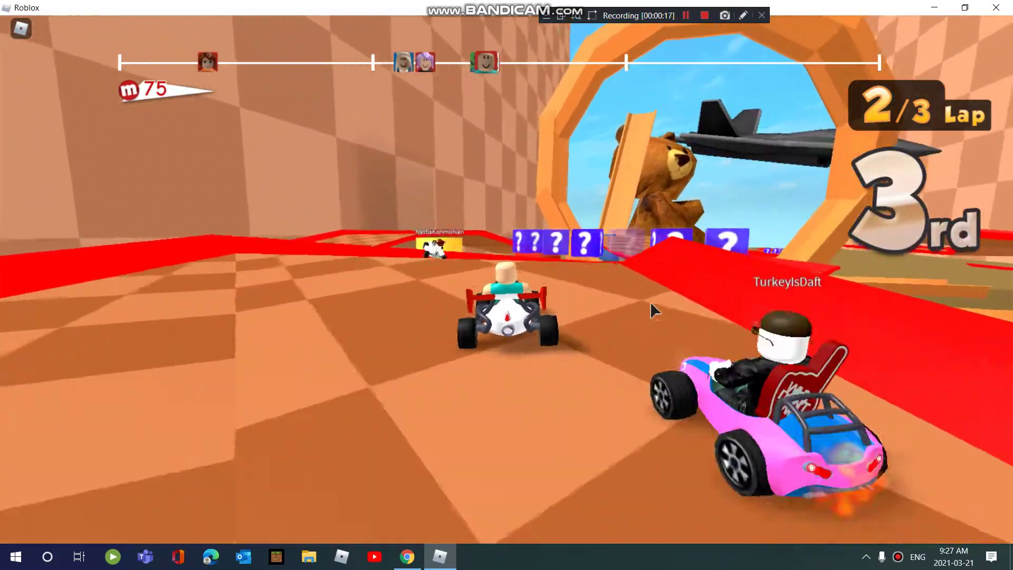
- Finish lap 2 in first using banana, red ball and rose items, reaching lap 3/3
key(a)
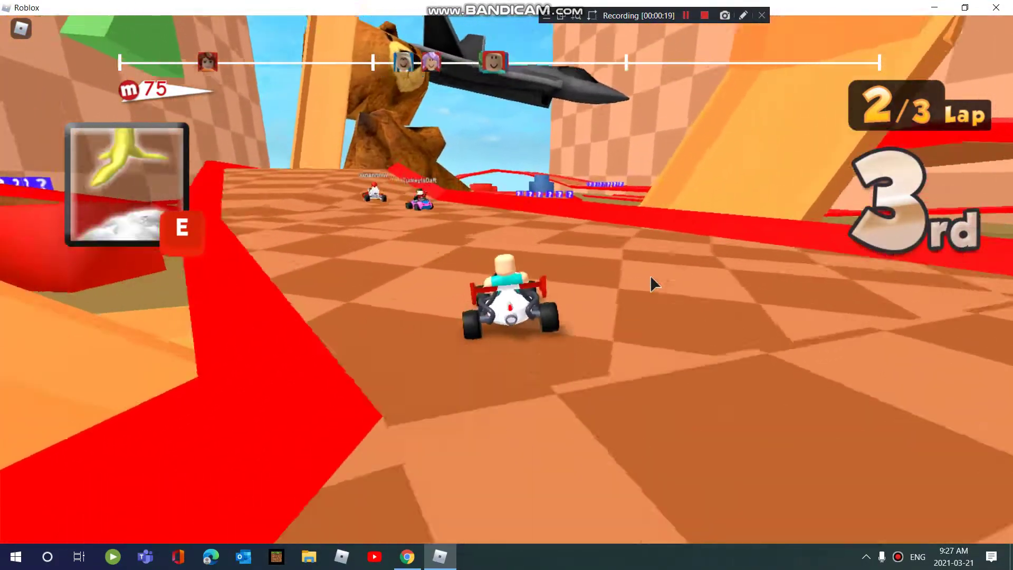
key(a)
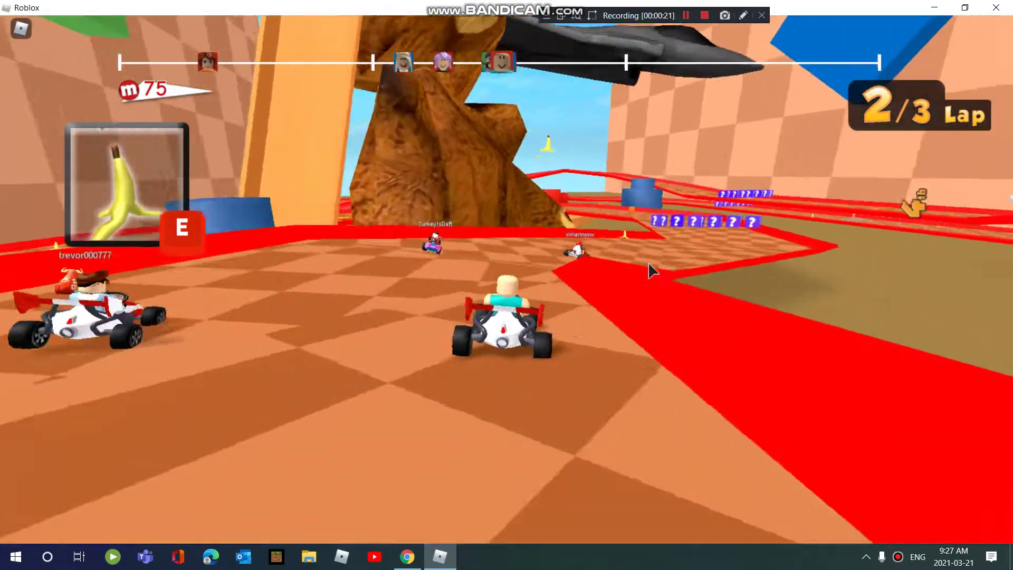
key(e)
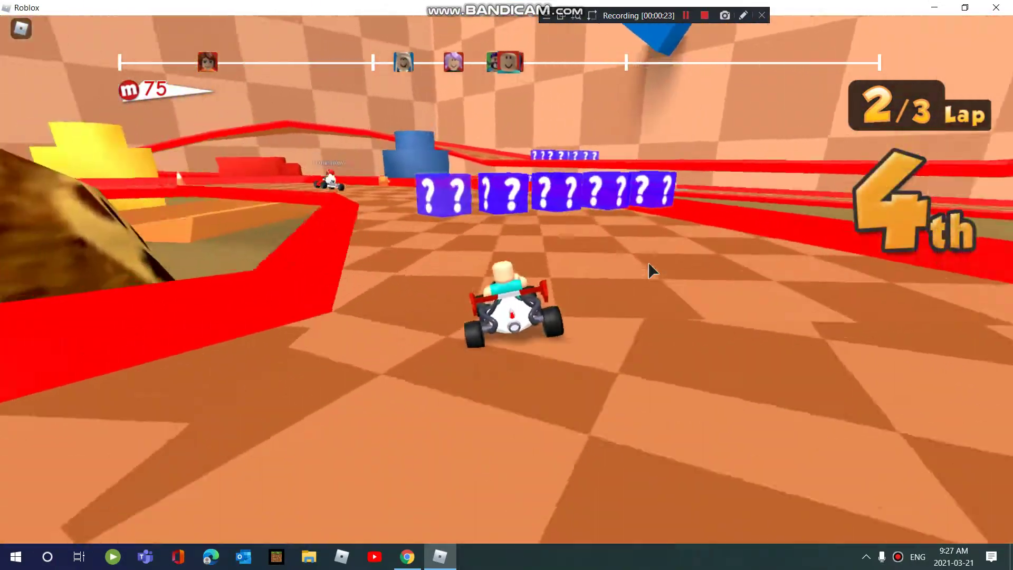
key(a)
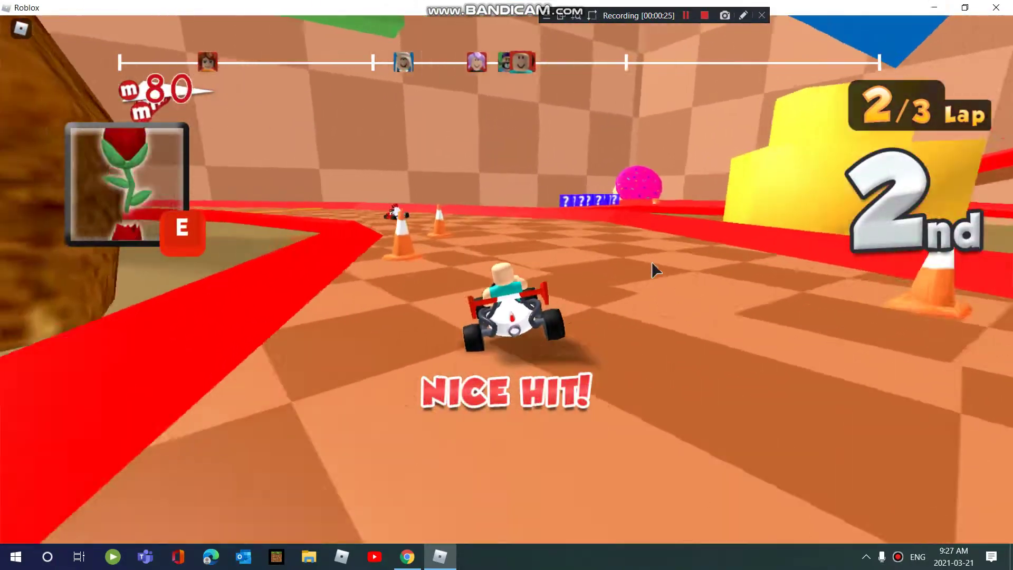
key(a)
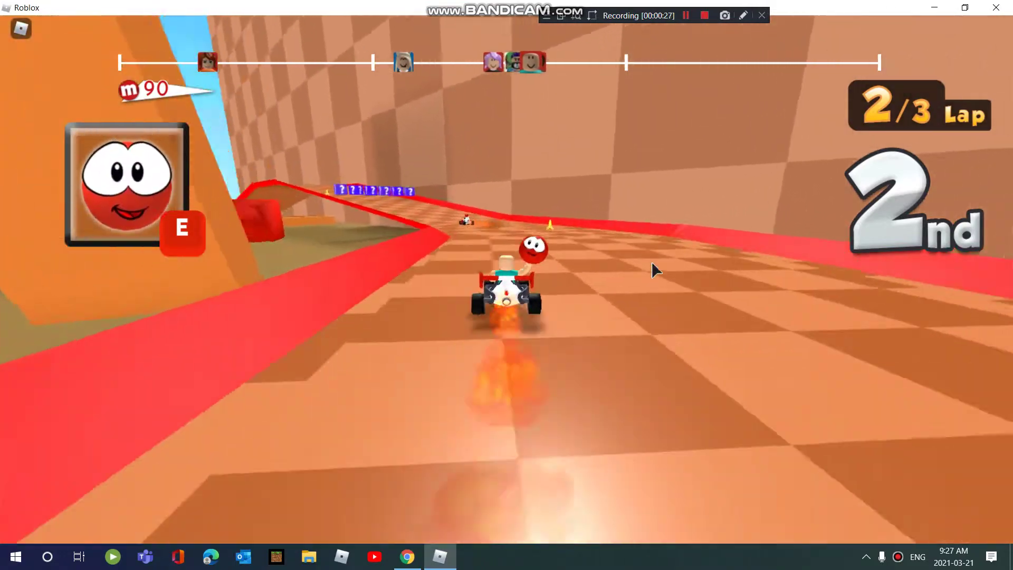
key(e)
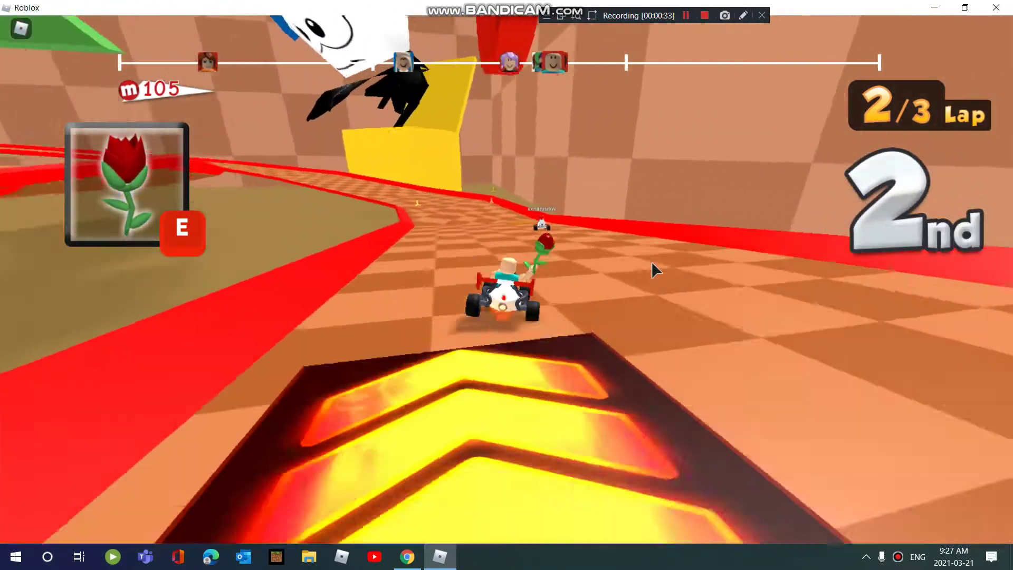
key(e)
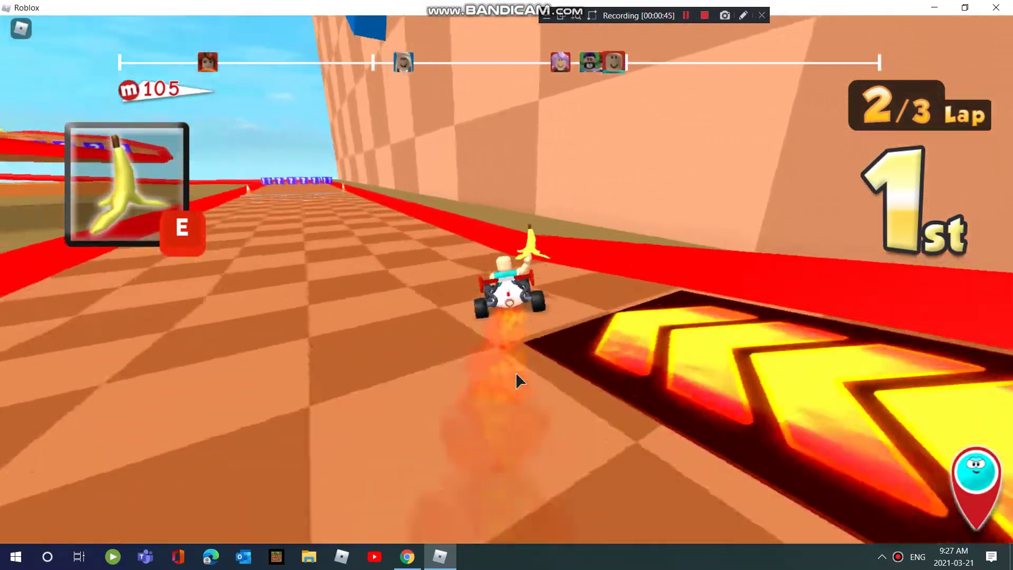
key(e)
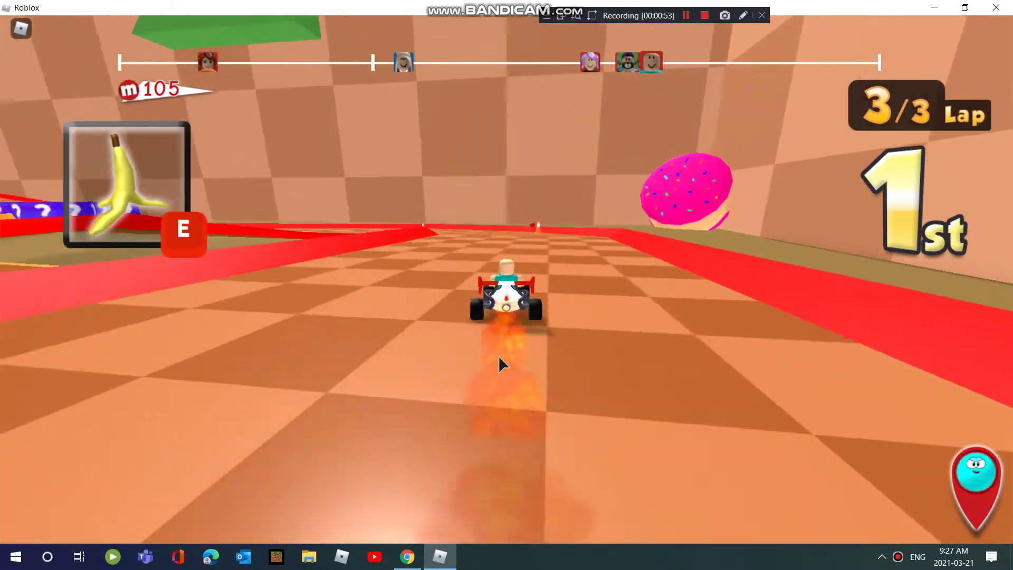
- Drive lap 3 with bananas and shields, finishing 1st for 270 coins
key(e)
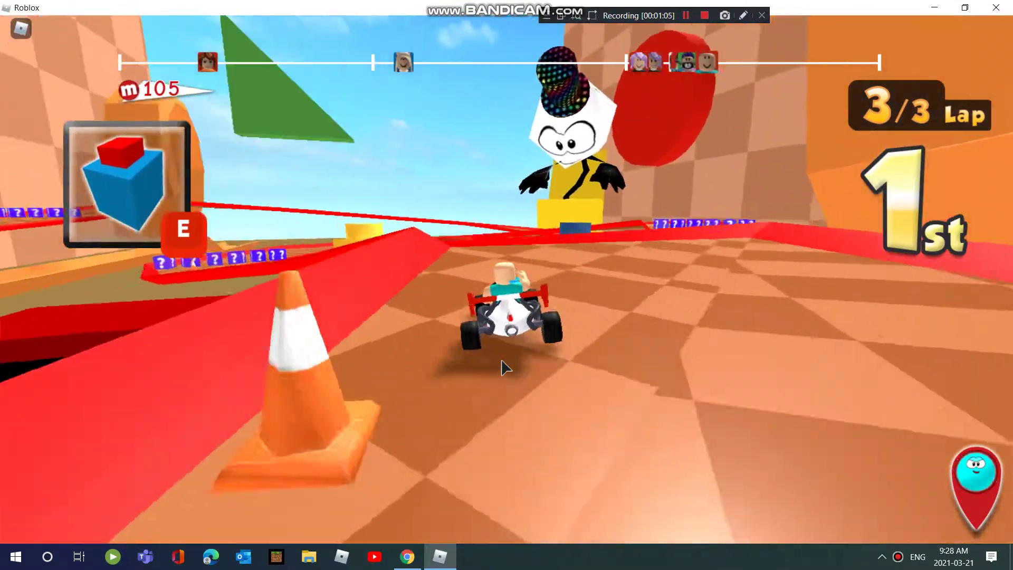
key(e)
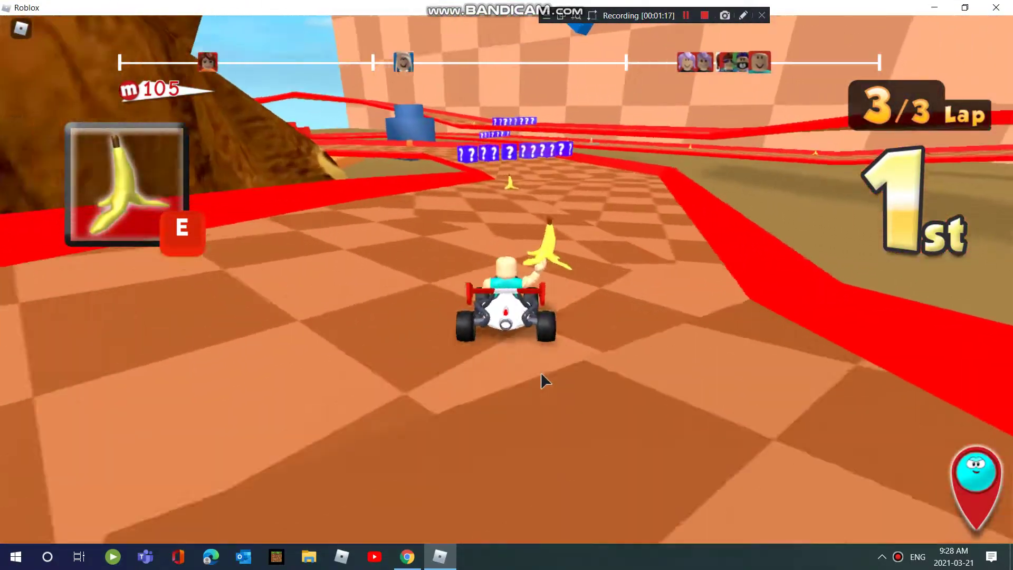
key(e)
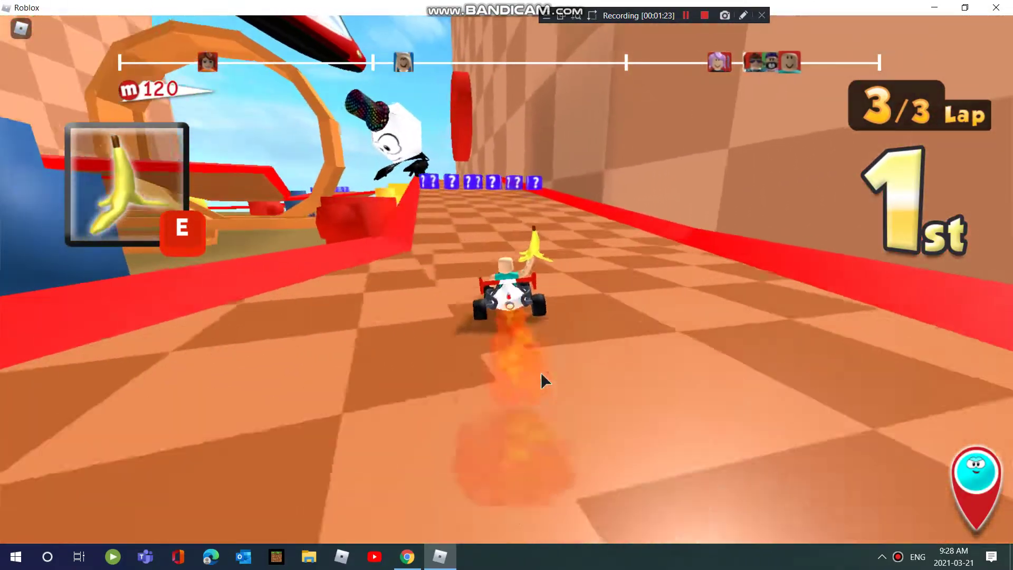
key(e)
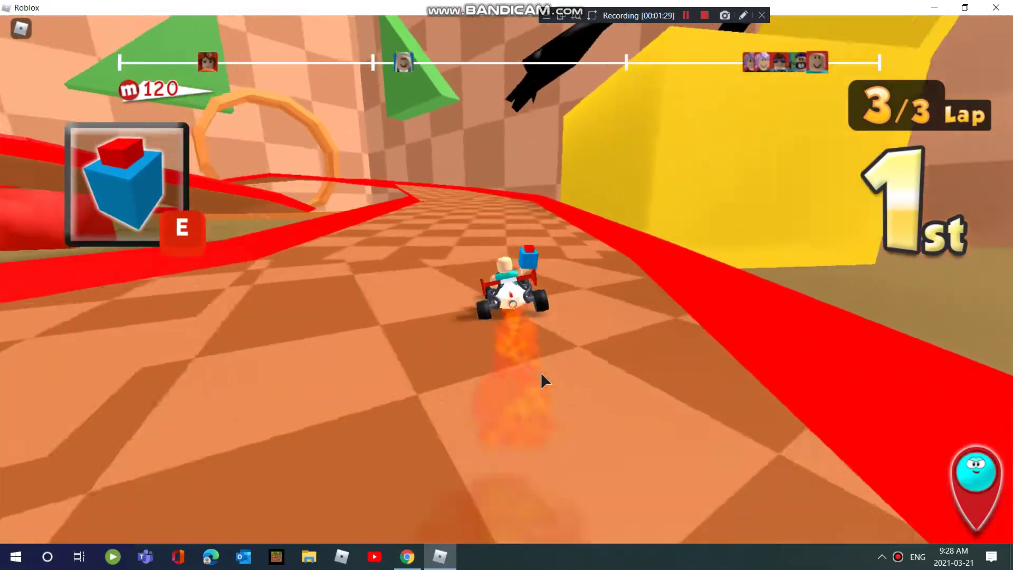
key(e)
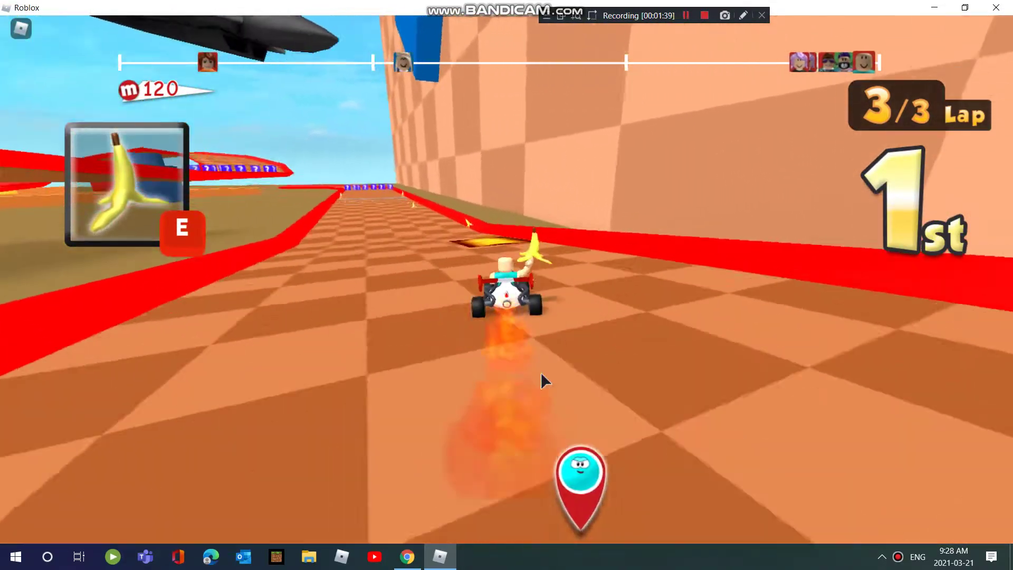
key(e)
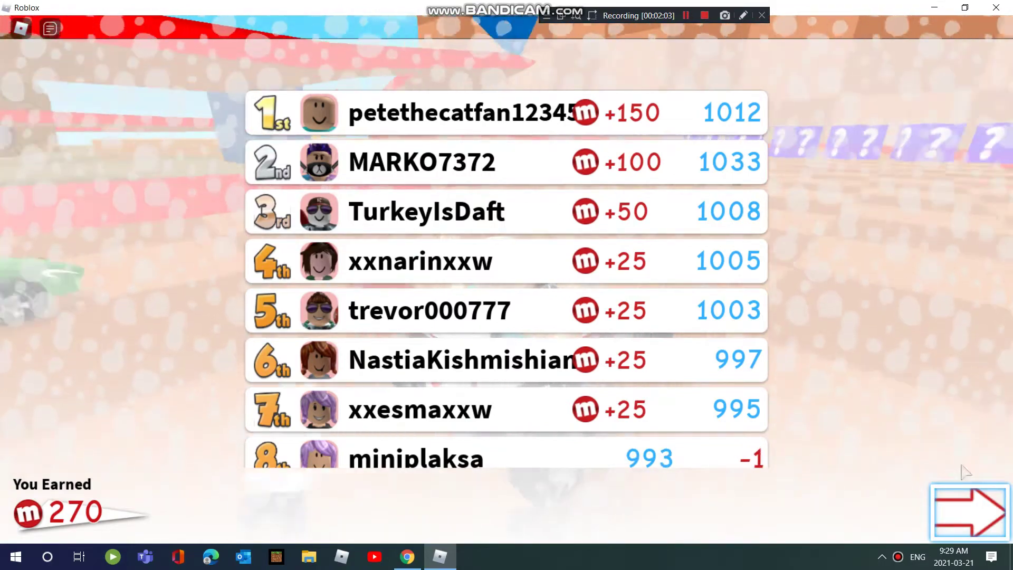
- Leave the race results and teleport back to MeepCity
click(995, 510)
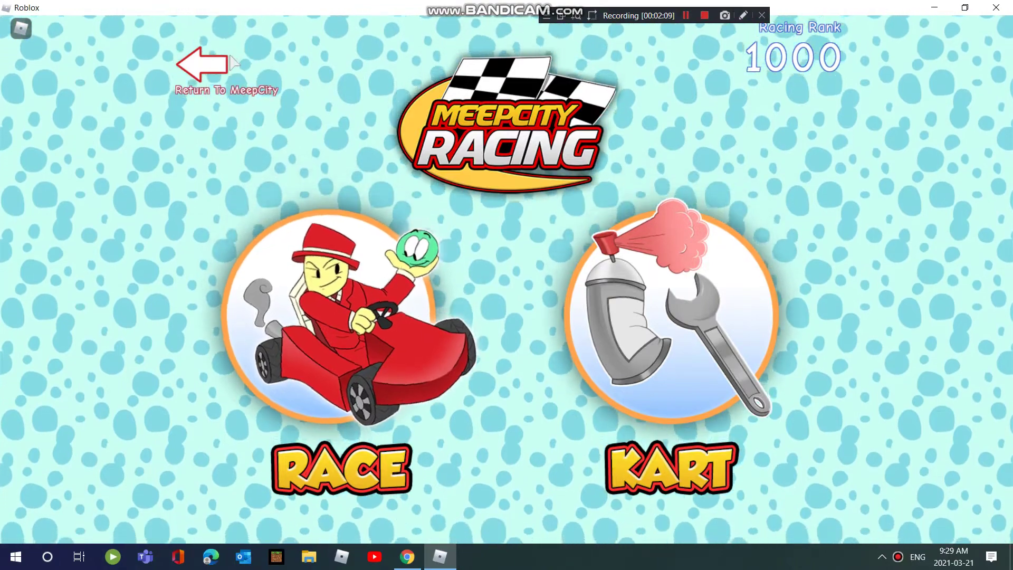
click(212, 73)
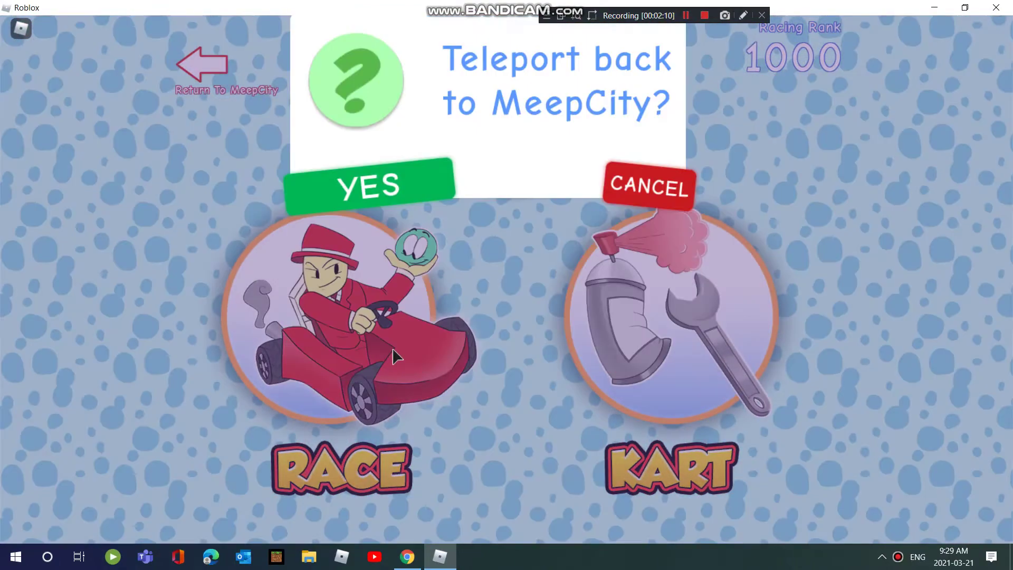
click(396, 356)
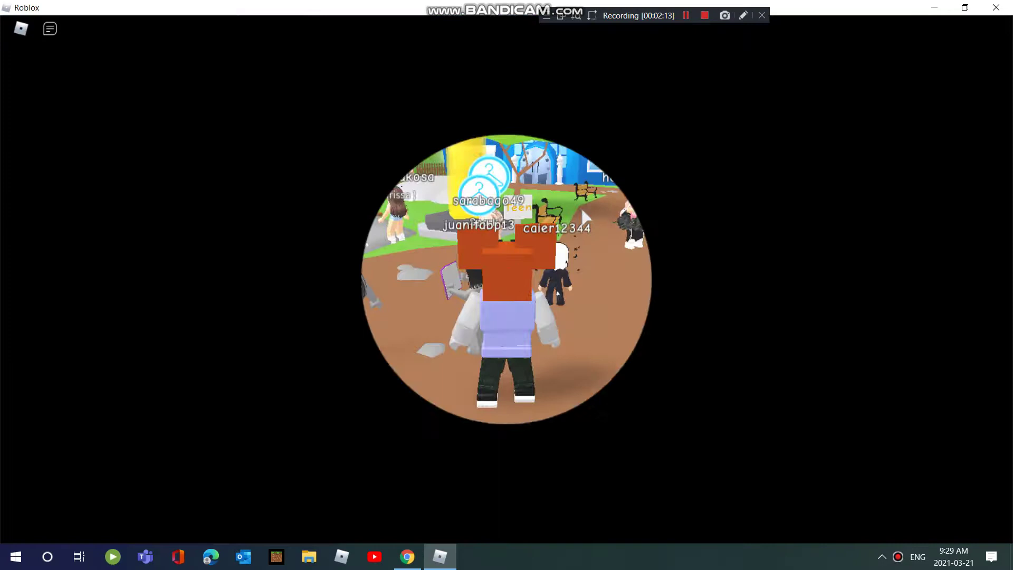
- Morph into a kid at the Kid portal and run past the Neighborhood arch to the pond
key(w)
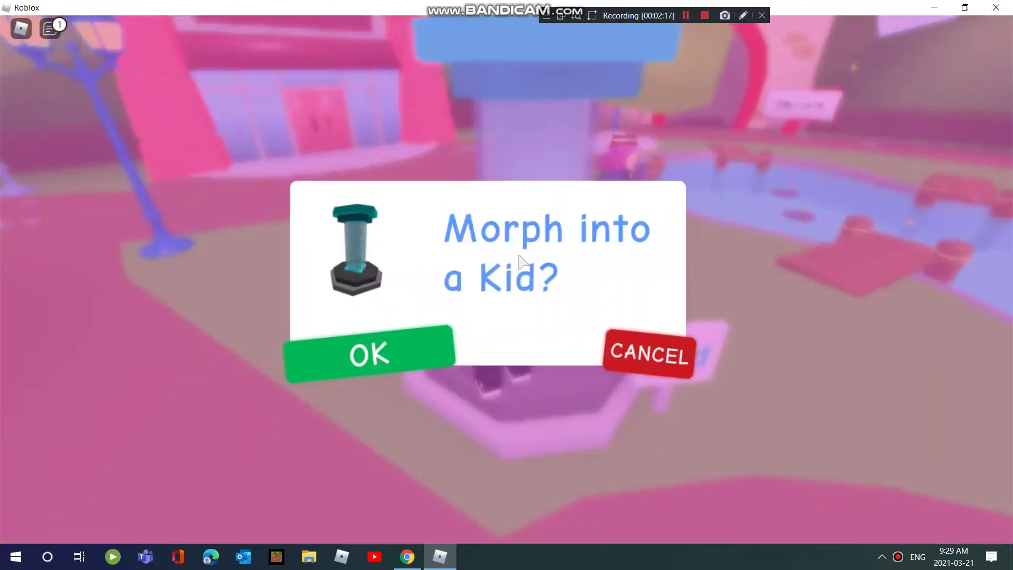
click(426, 344)
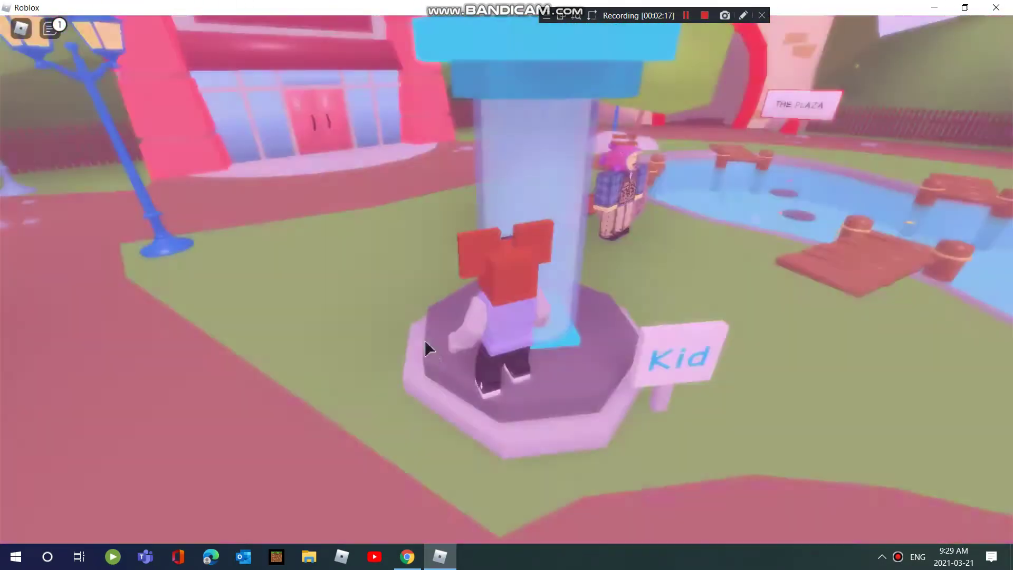
key(w)
key(w)
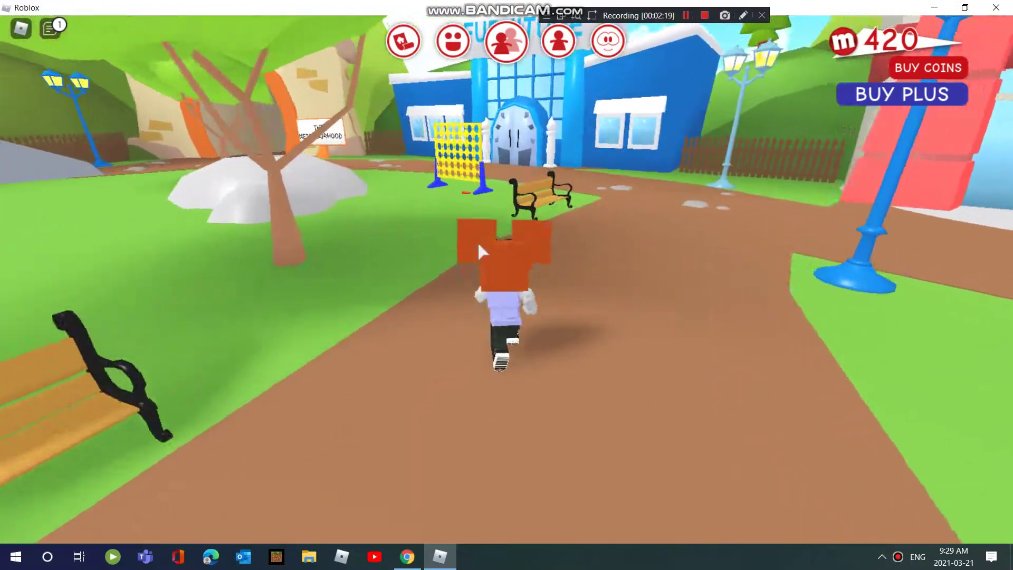
key(w)
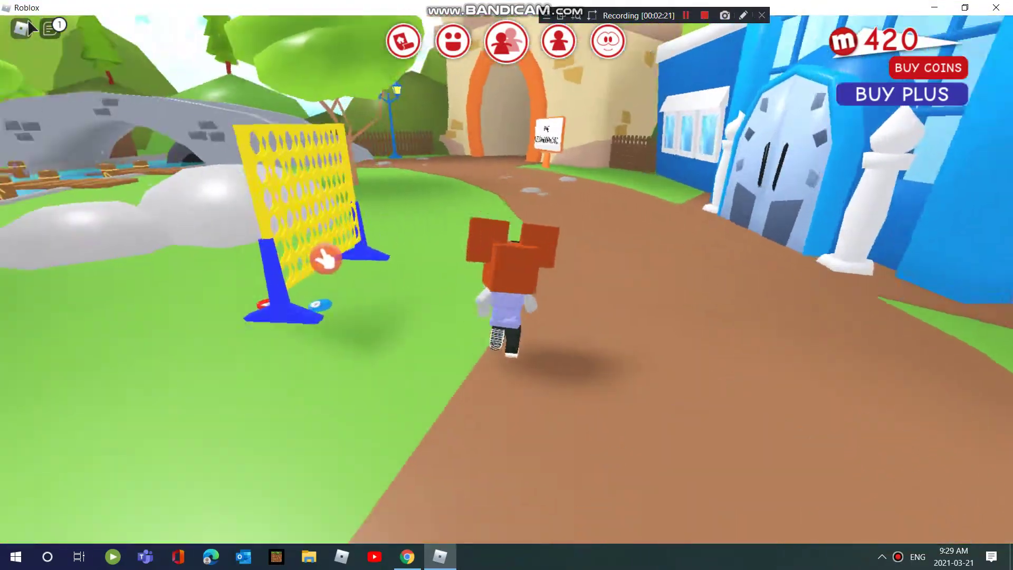
key(w)
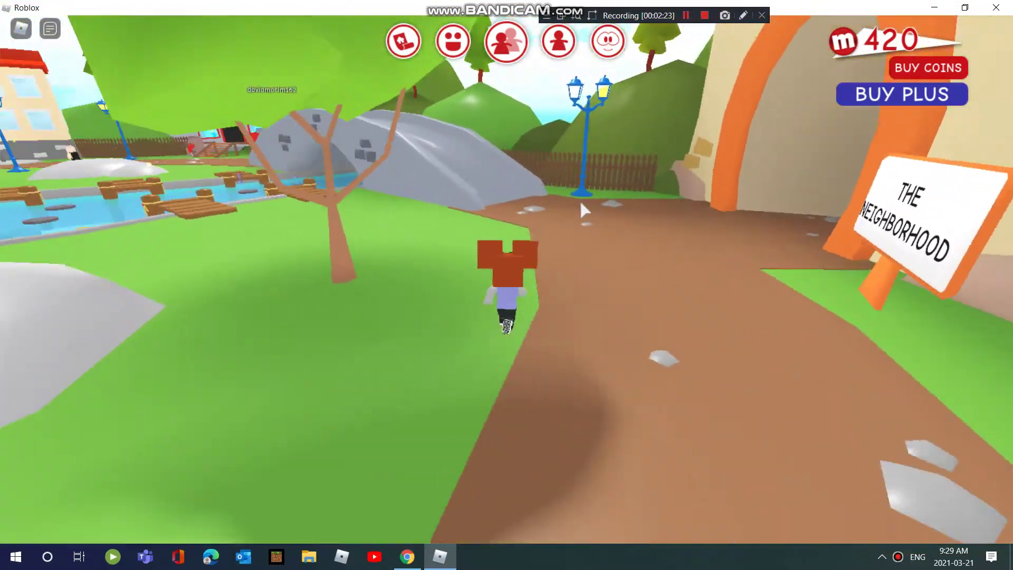
key(w)
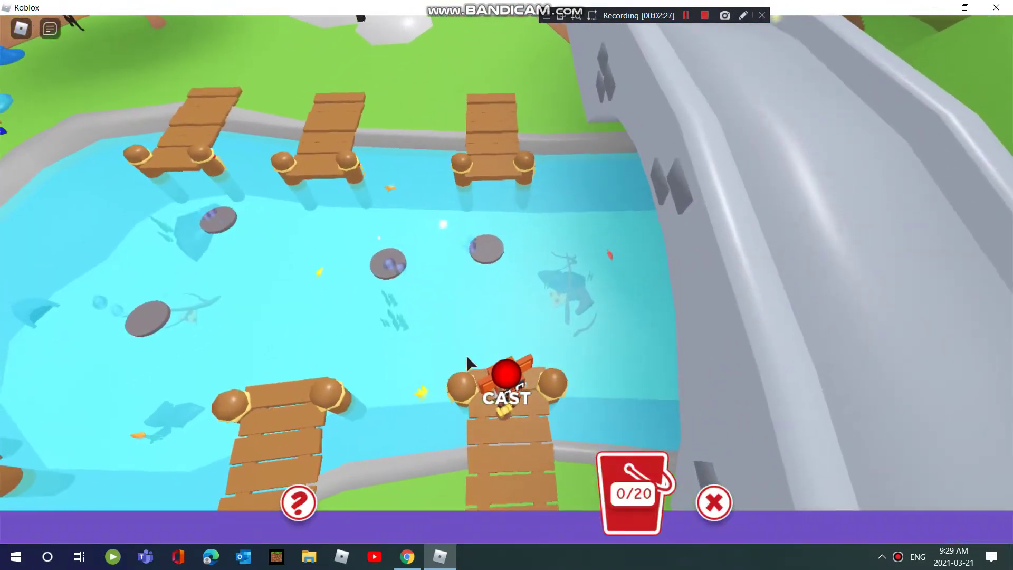
- Dismiss the casting tutorial and catch the first fish, a Fabric Cocoa
click(510, 382)
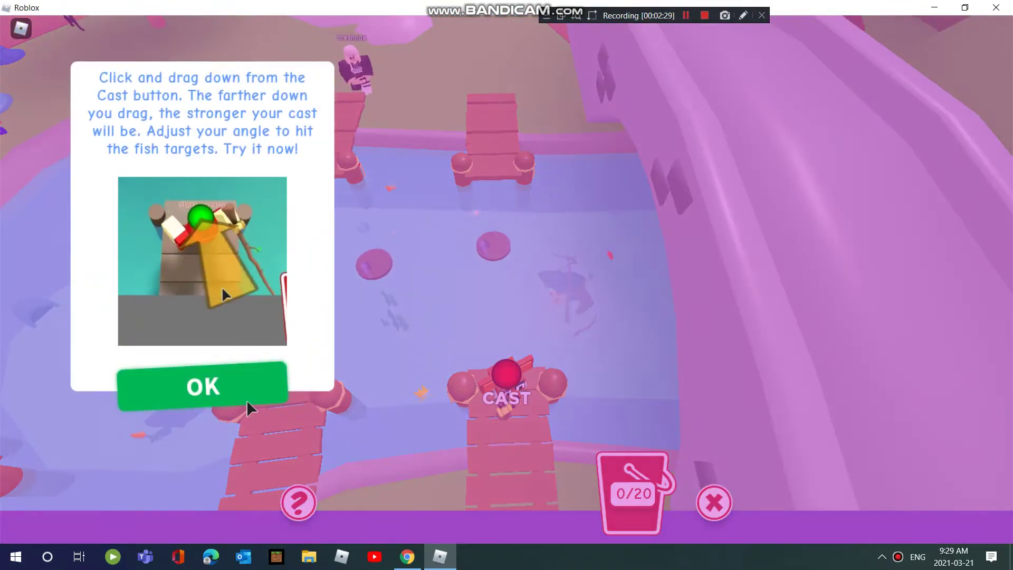
click(214, 384)
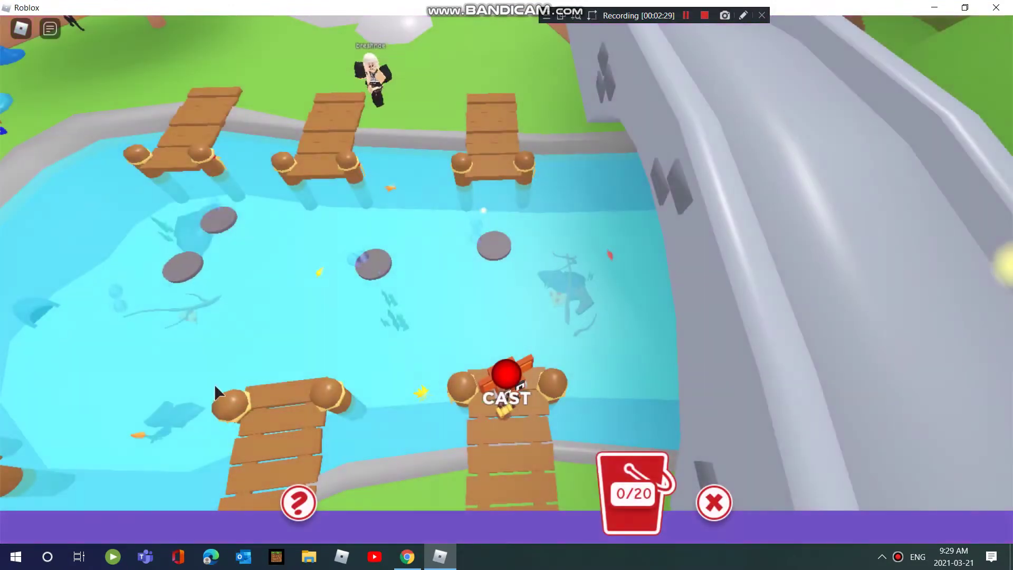
click(511, 452)
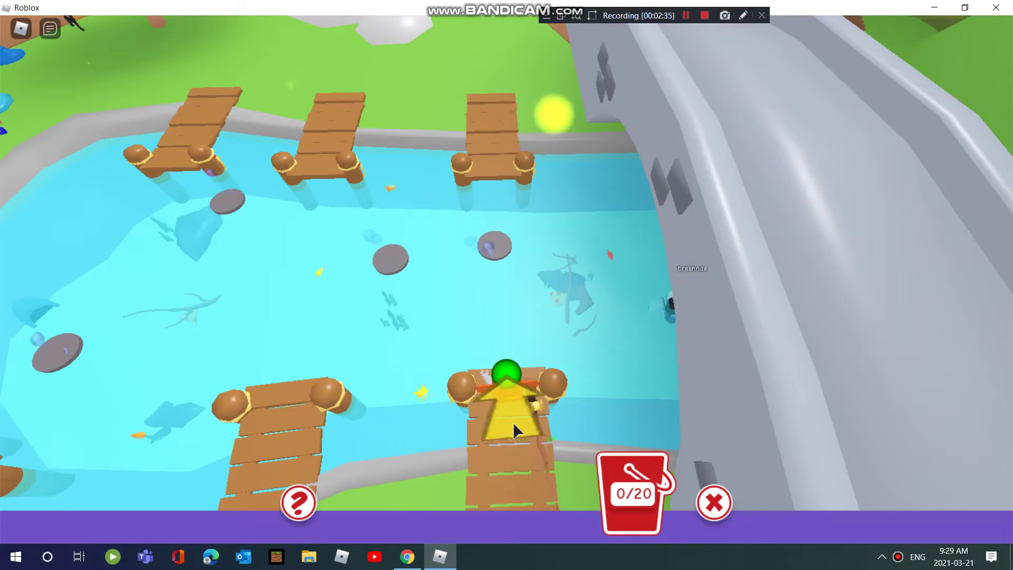
click(513, 422)
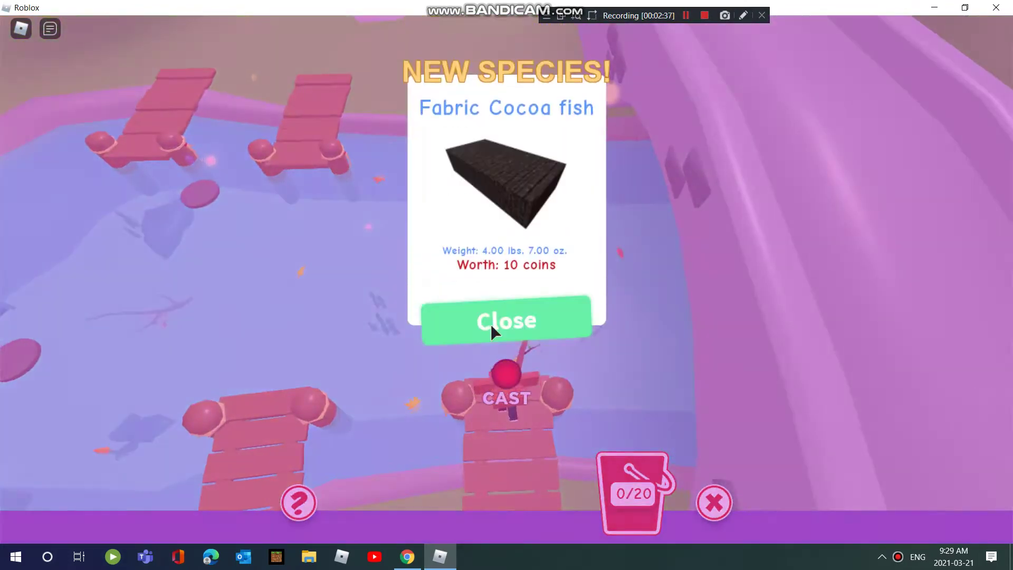
click(478, 317)
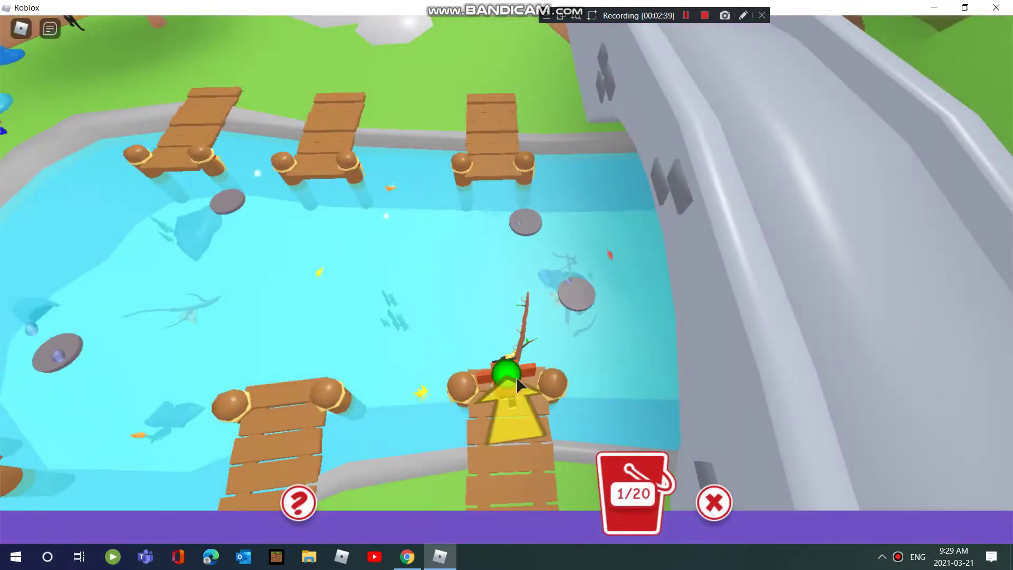
- Catch four more fish, including Concrete Dark stone grey, Grassy Pastel green and Solid Bright violet
click(514, 425)
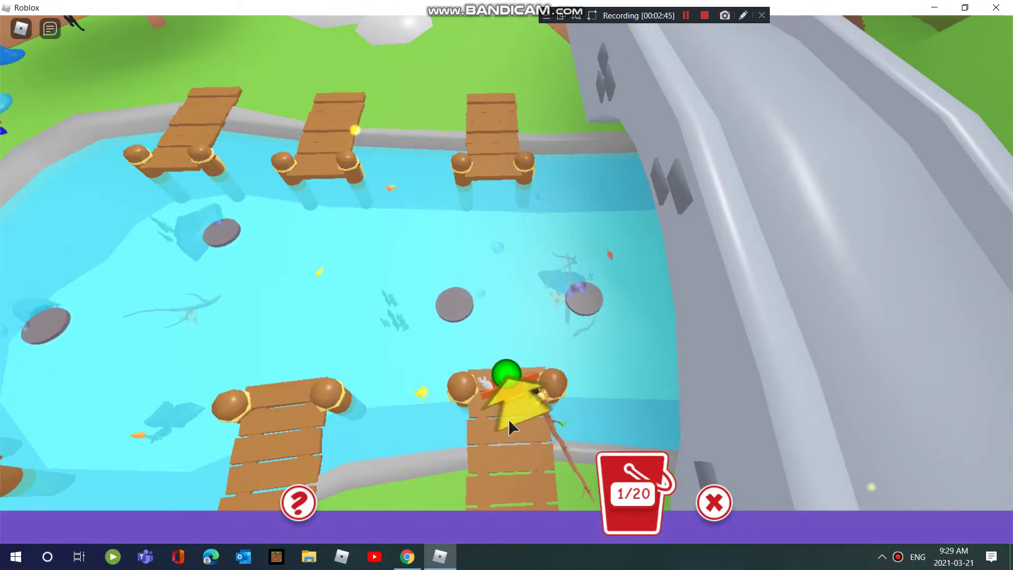
click(512, 419)
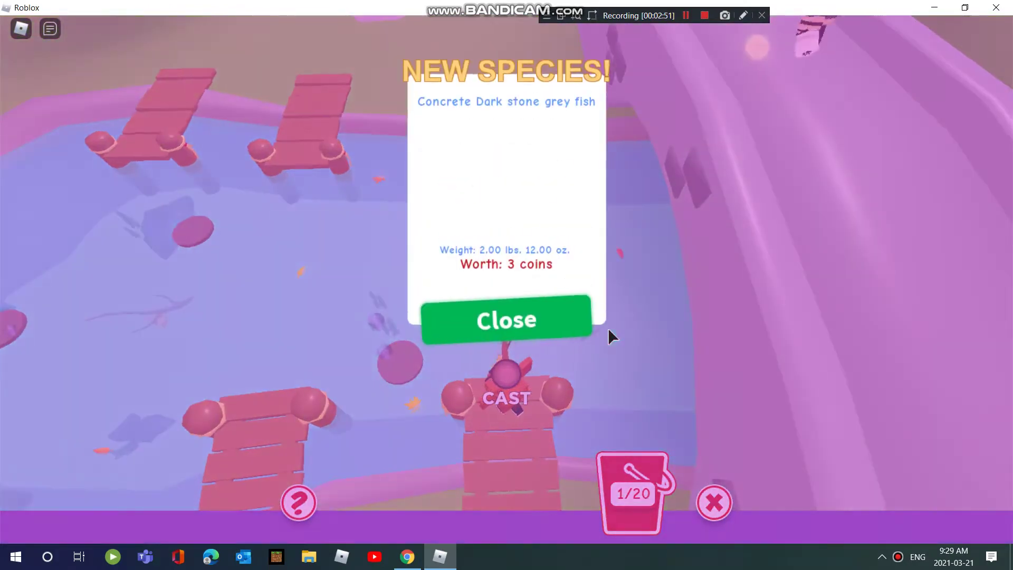
click(550, 323)
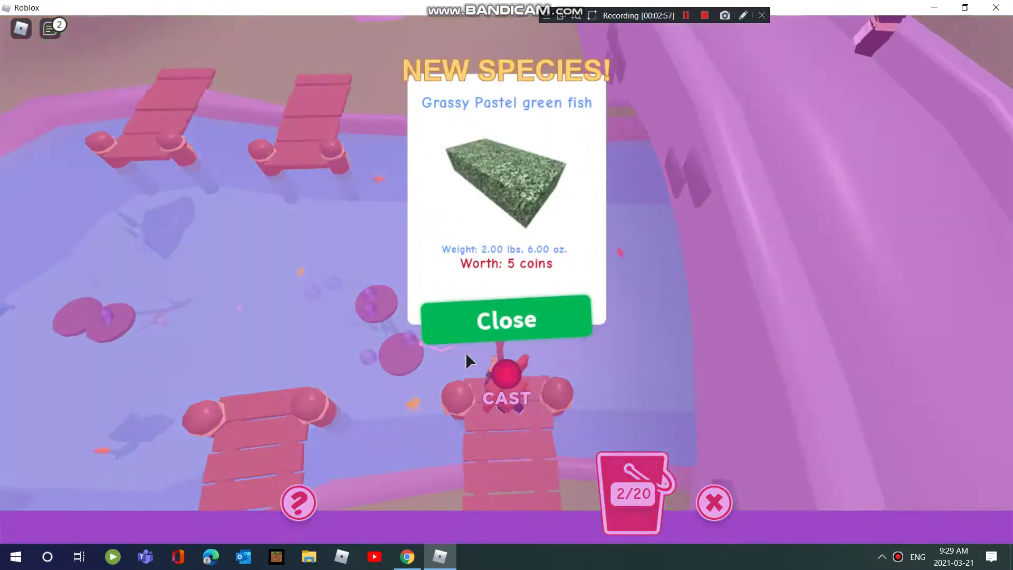
click(460, 318)
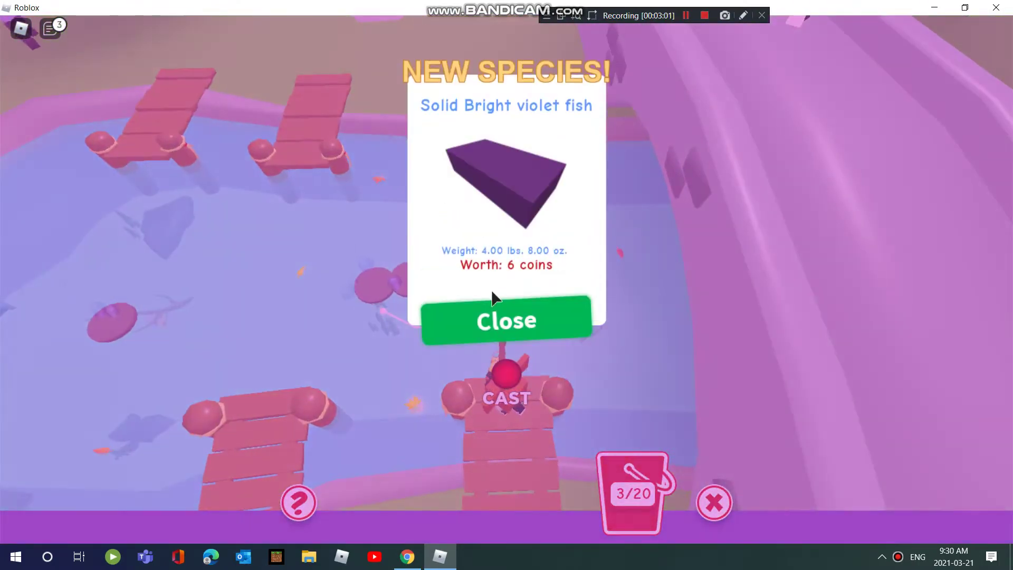
click(495, 313)
click(506, 379)
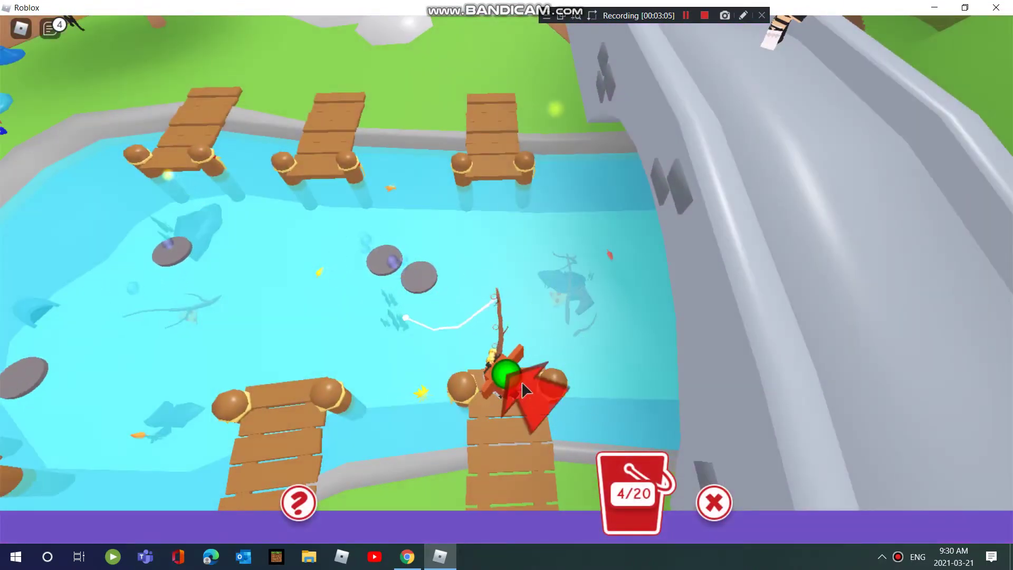
click(537, 412)
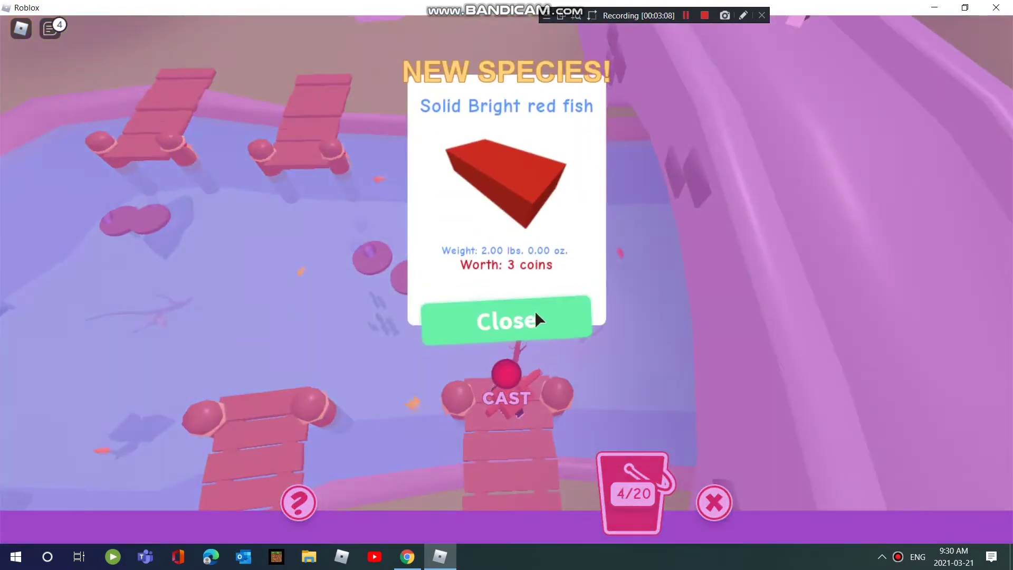
click(534, 312)
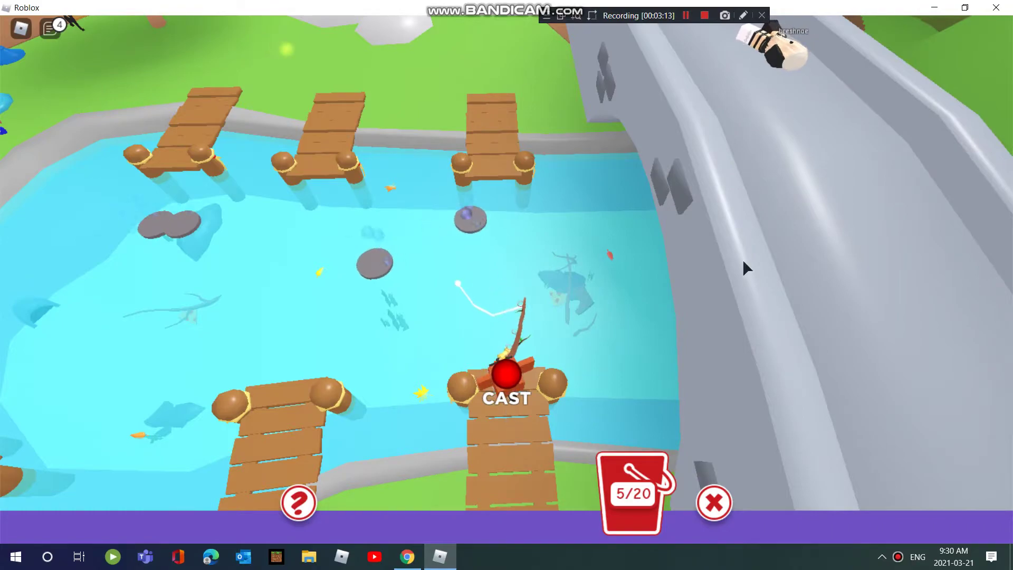
- Run from the pond through the plaza past the red tent, then open the Me panel
key(w)
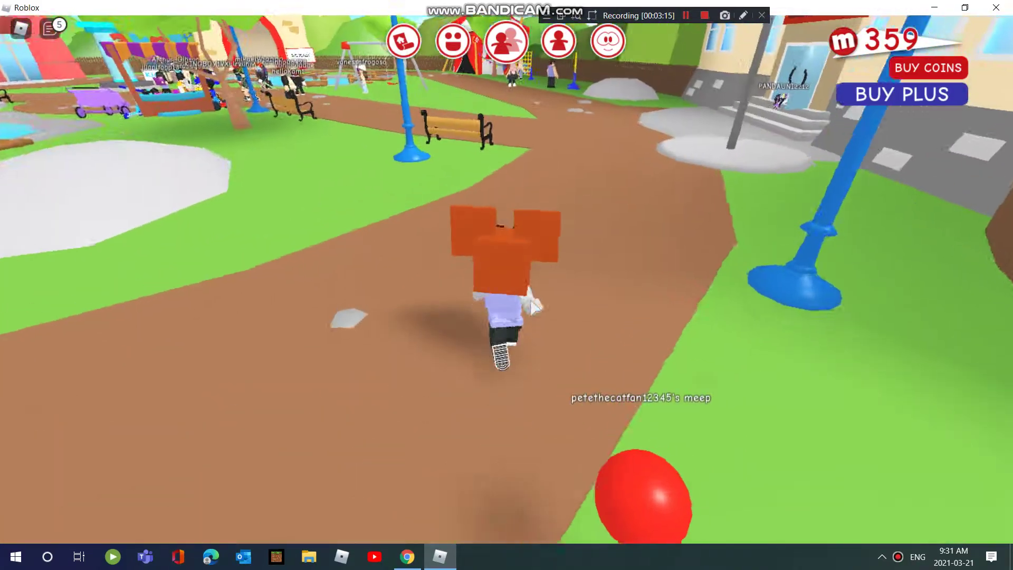
key(a)
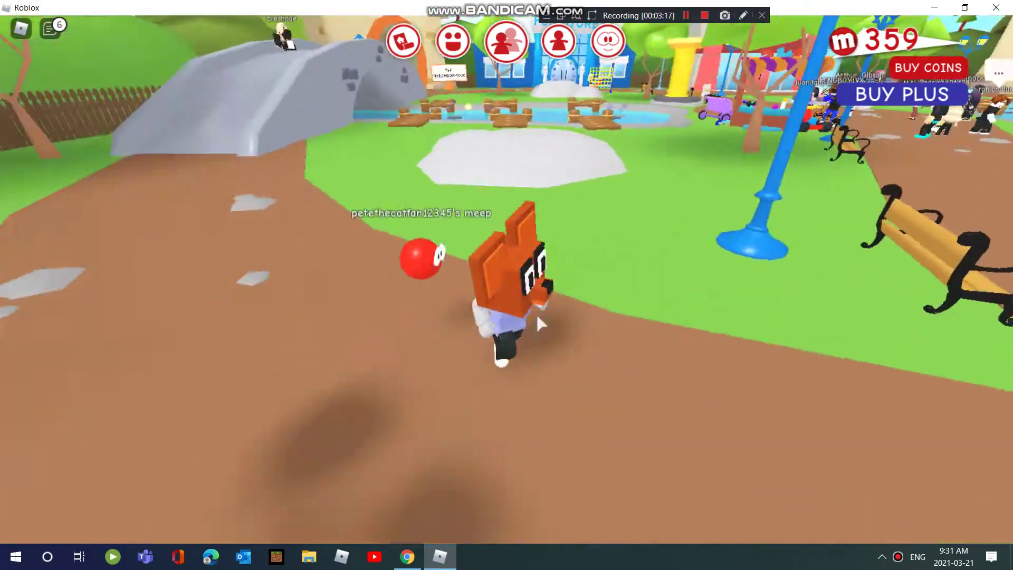
key(a)
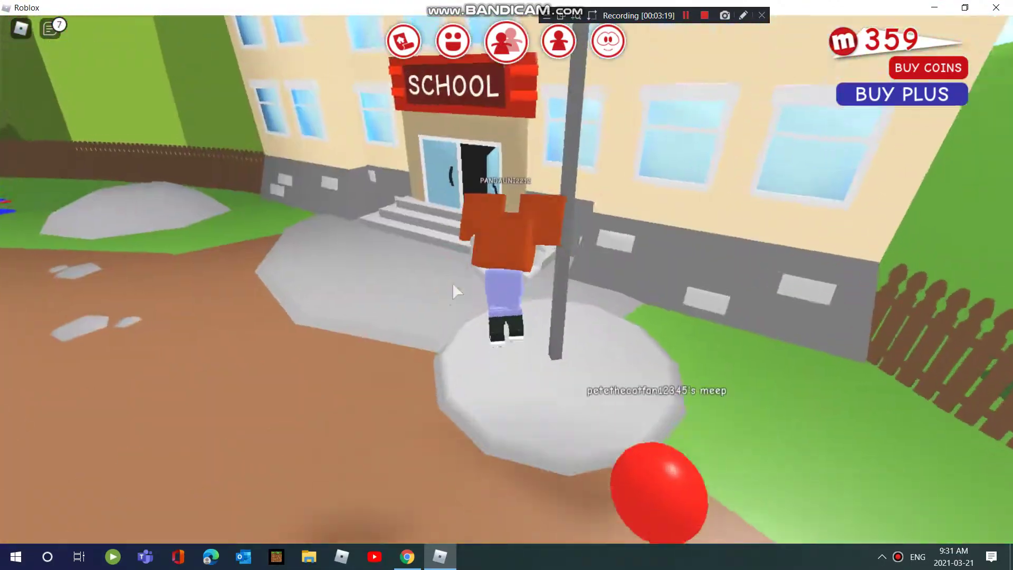
scroll(452, 282, down, 10)
scroll(452, 282, up, 10)
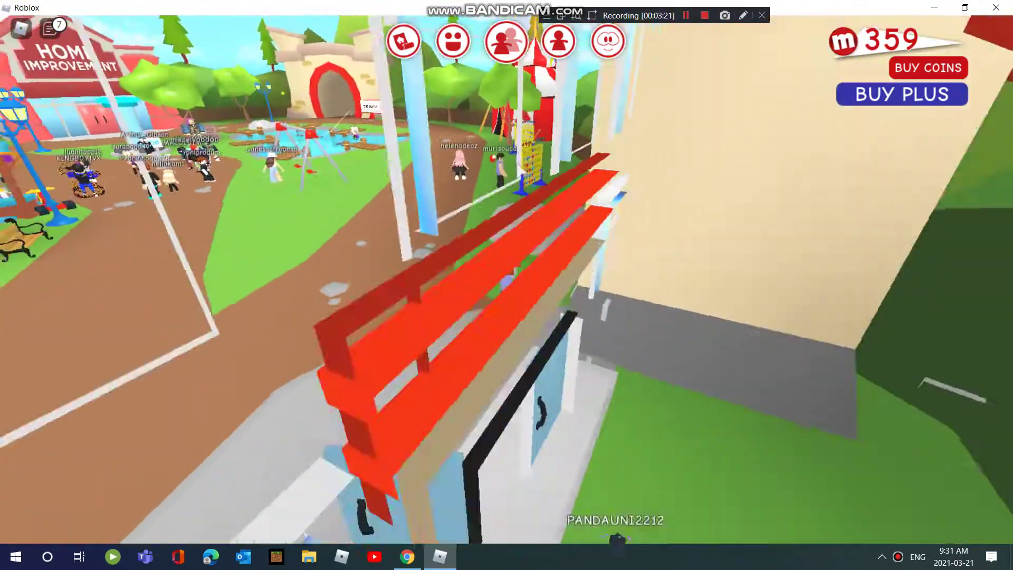
key(w)
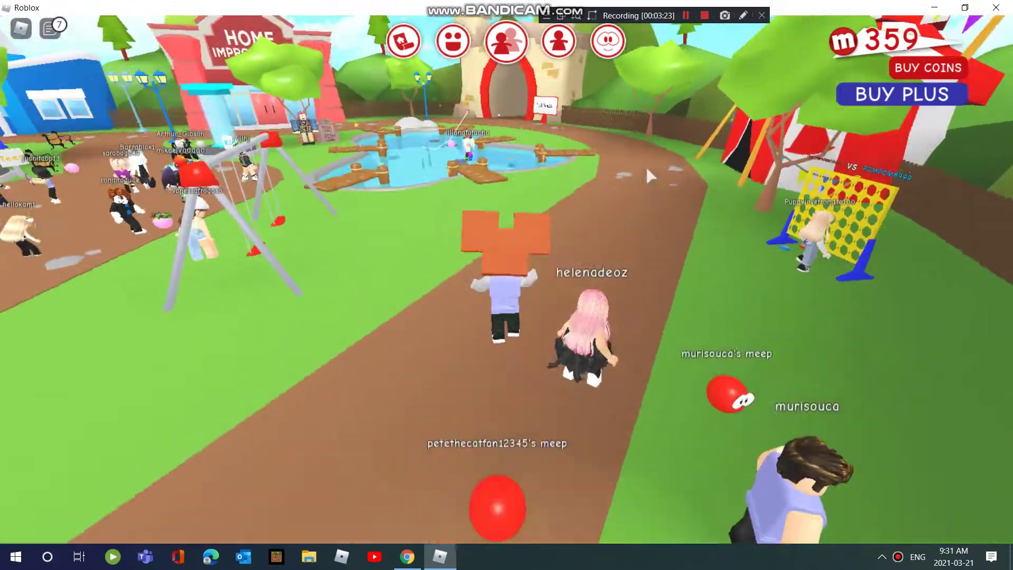
key(w)
key(d)
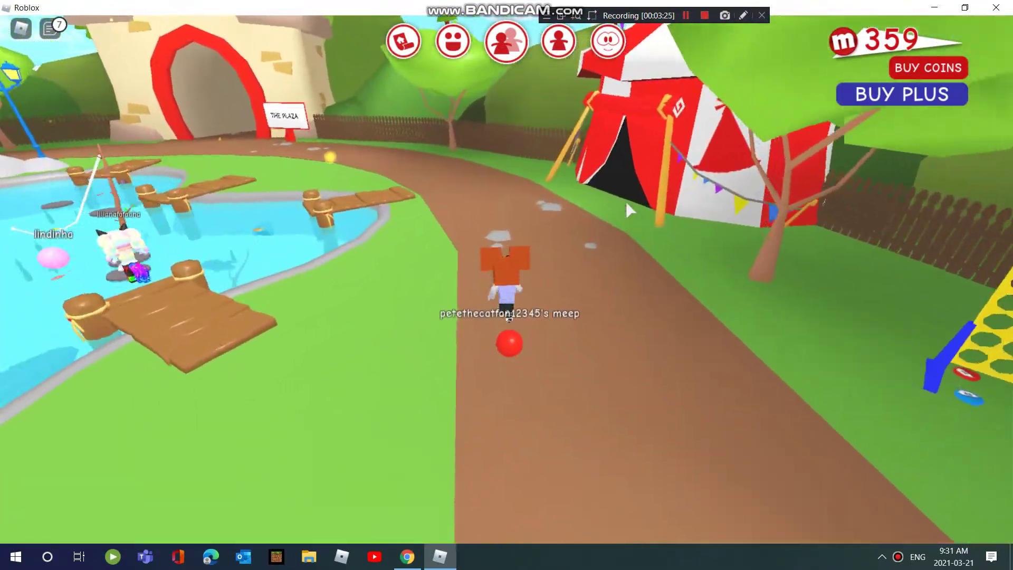
click(559, 41)
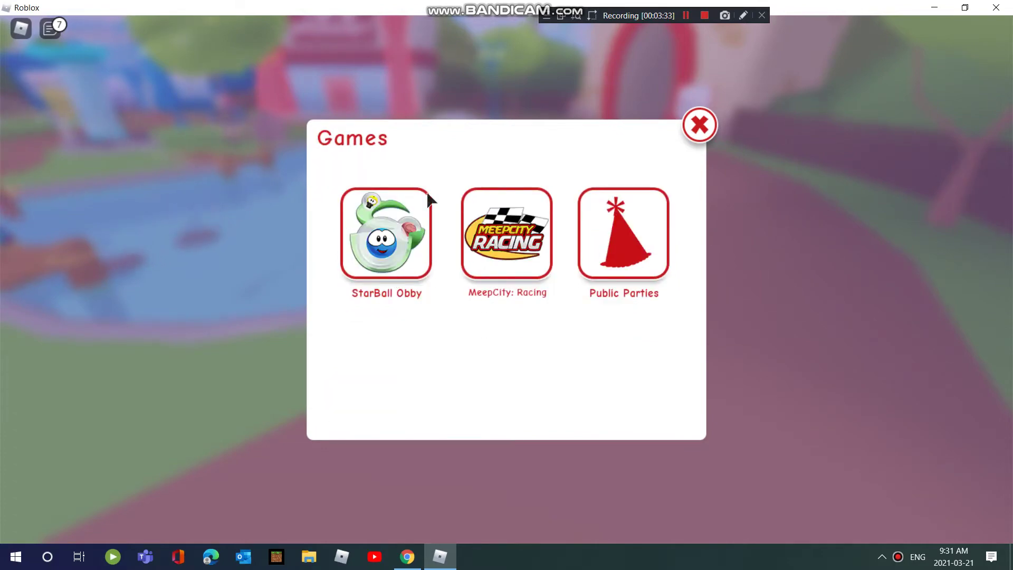
- Teleport into StarBall Obby and pick Sunny Fields track 5
click(390, 273)
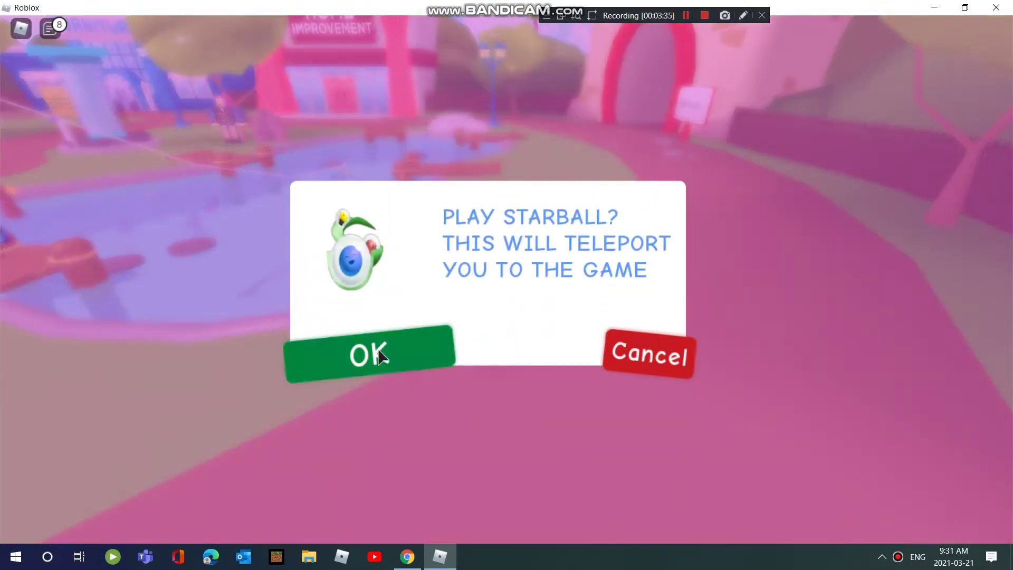
click(380, 357)
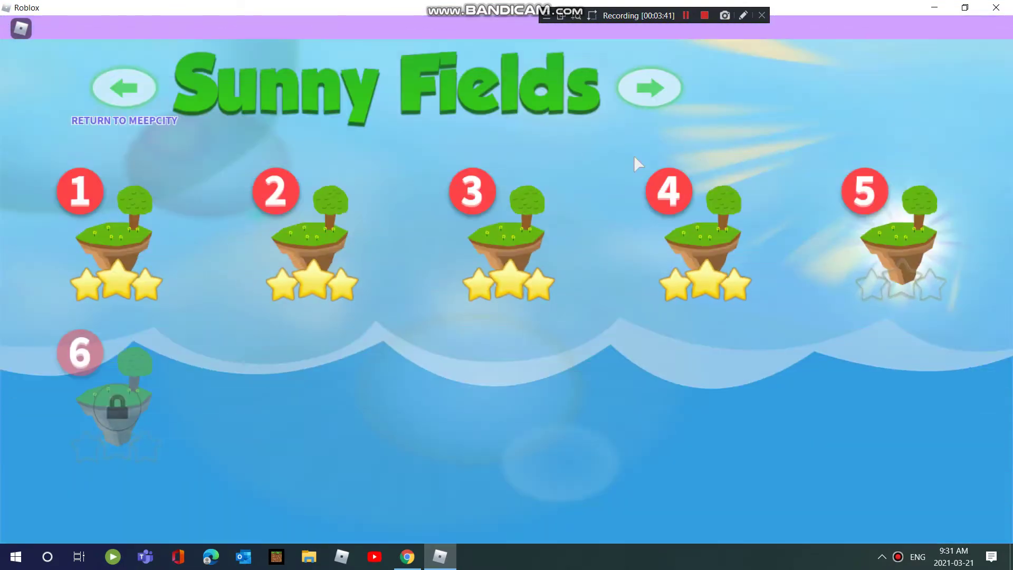
click(914, 279)
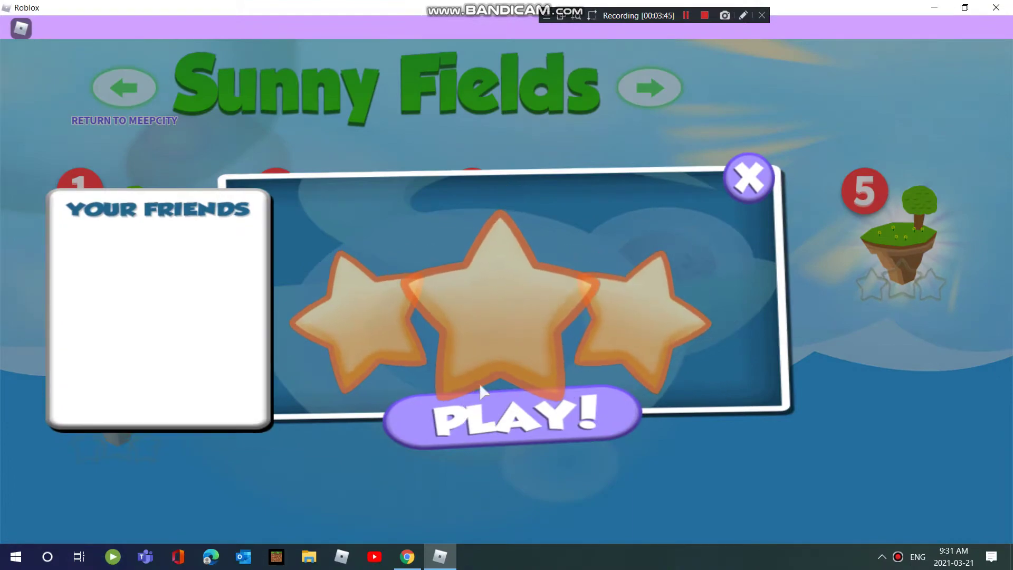
- Play Sunny Fields track 5 to the end, then dismiss its results and panel
click(478, 419)
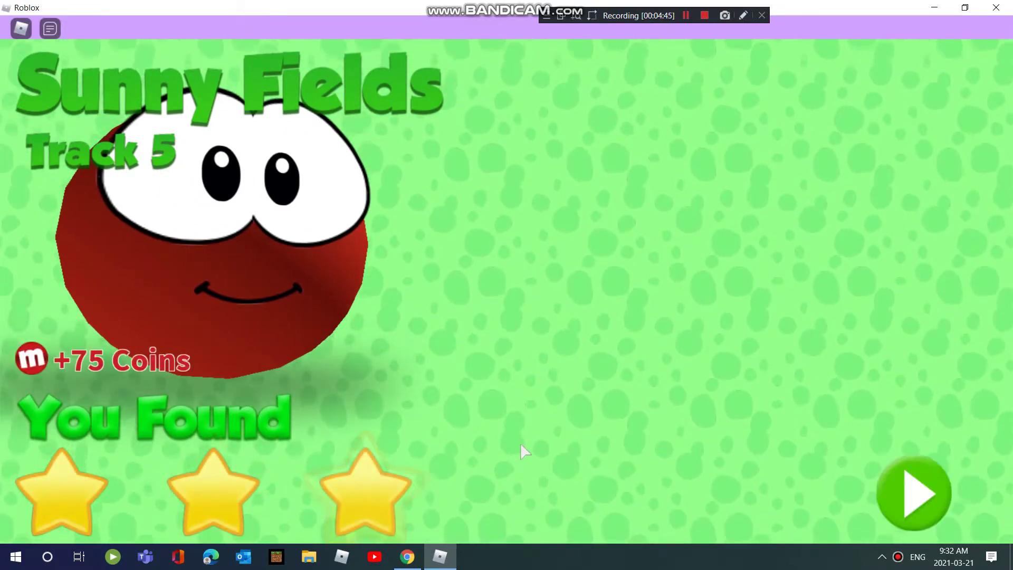
click(902, 475)
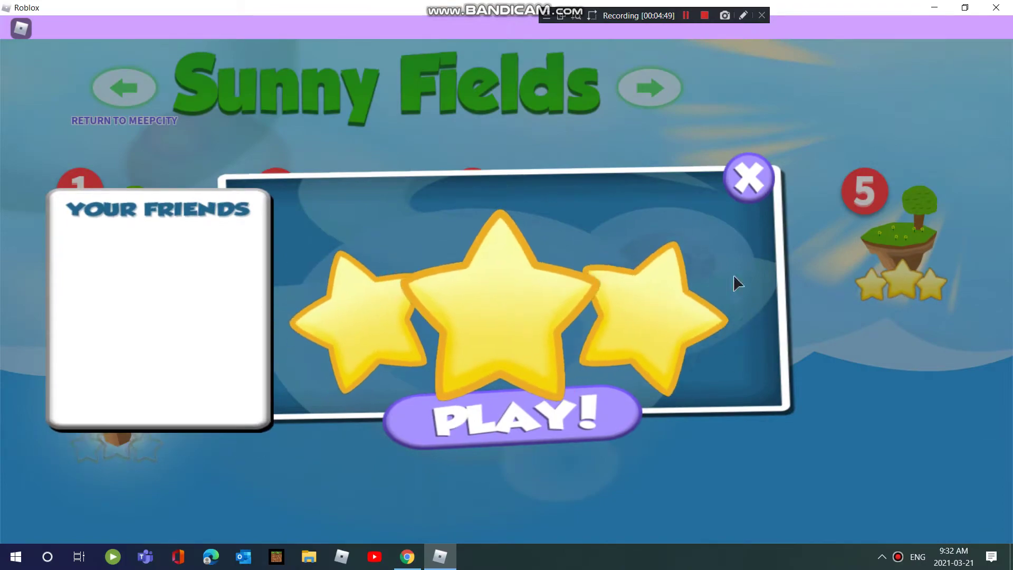
click(753, 190)
- Start Track 4 and roll past the boost pad, pond and mud onto the higher platform
click(708, 246)
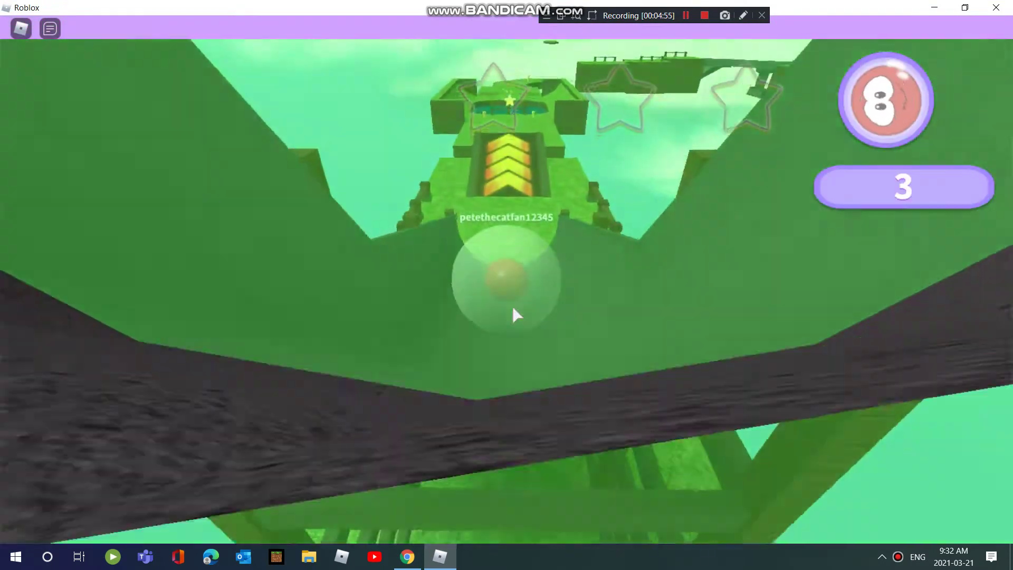
key(w)
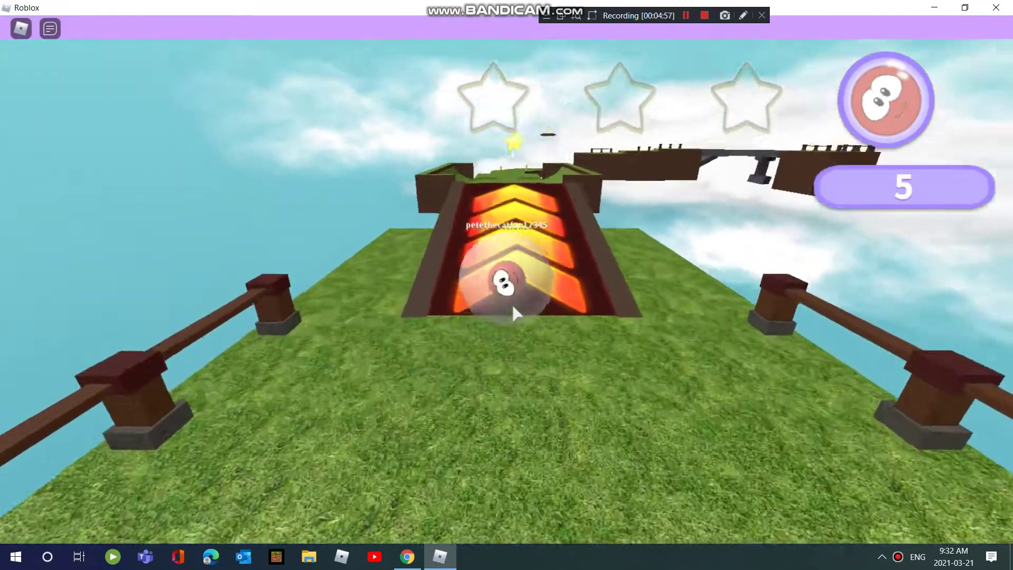
key(w)
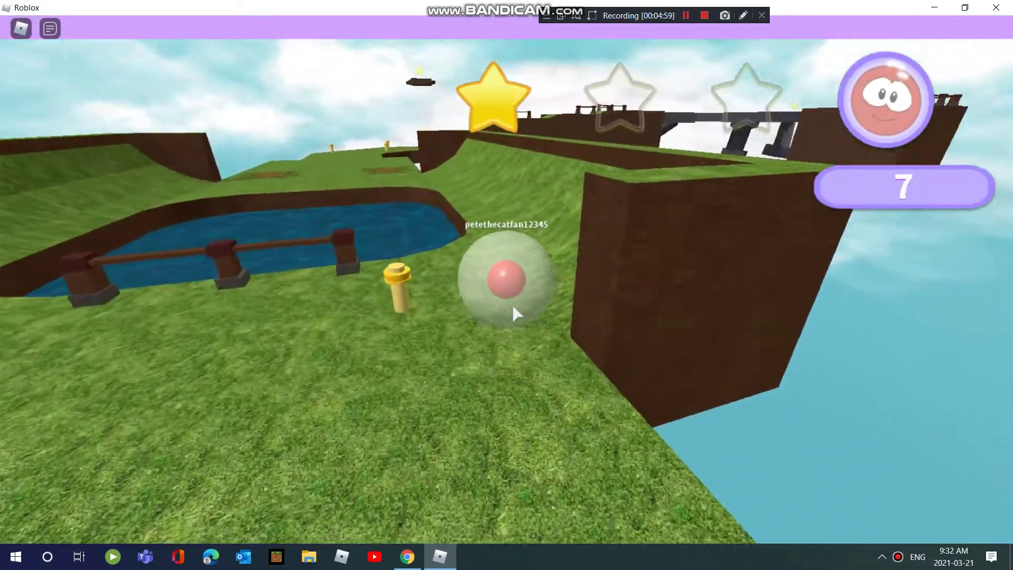
key(w)
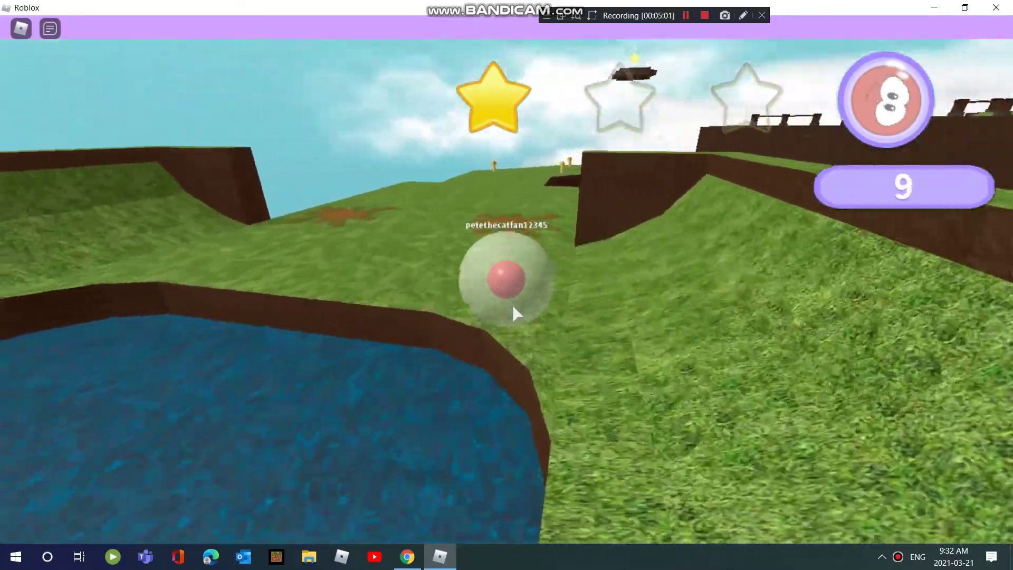
key(w)
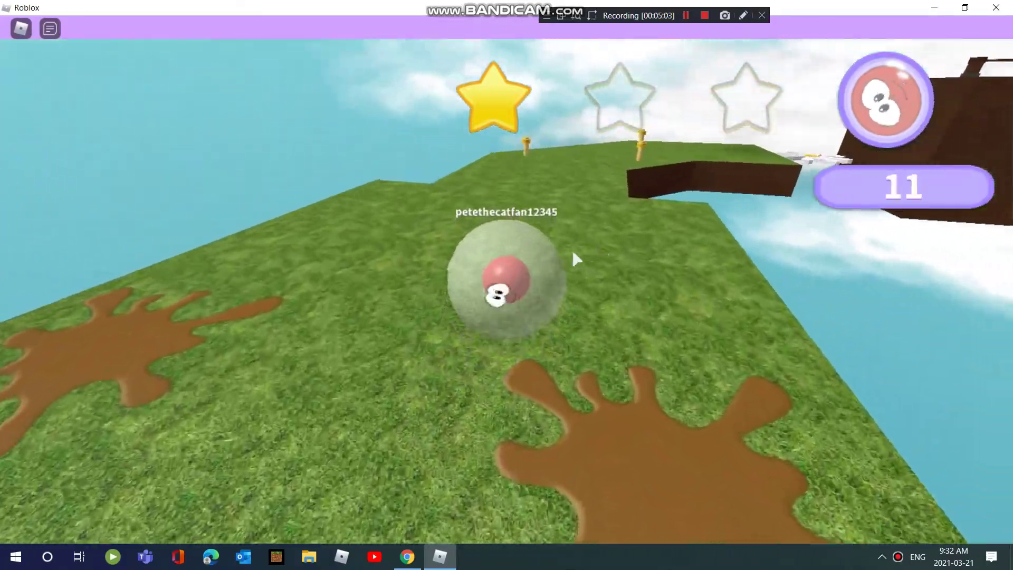
key(w)
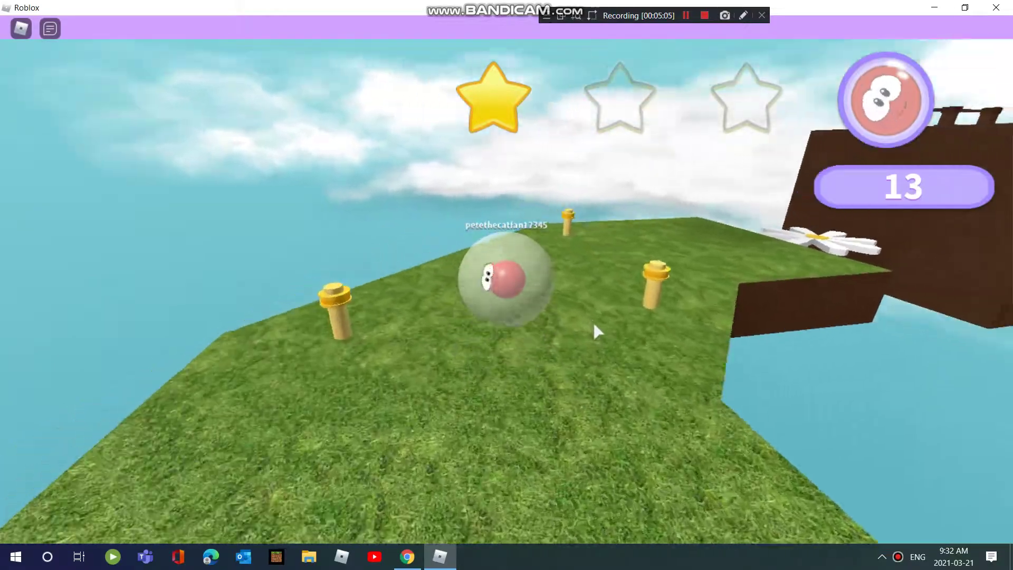
key(w)
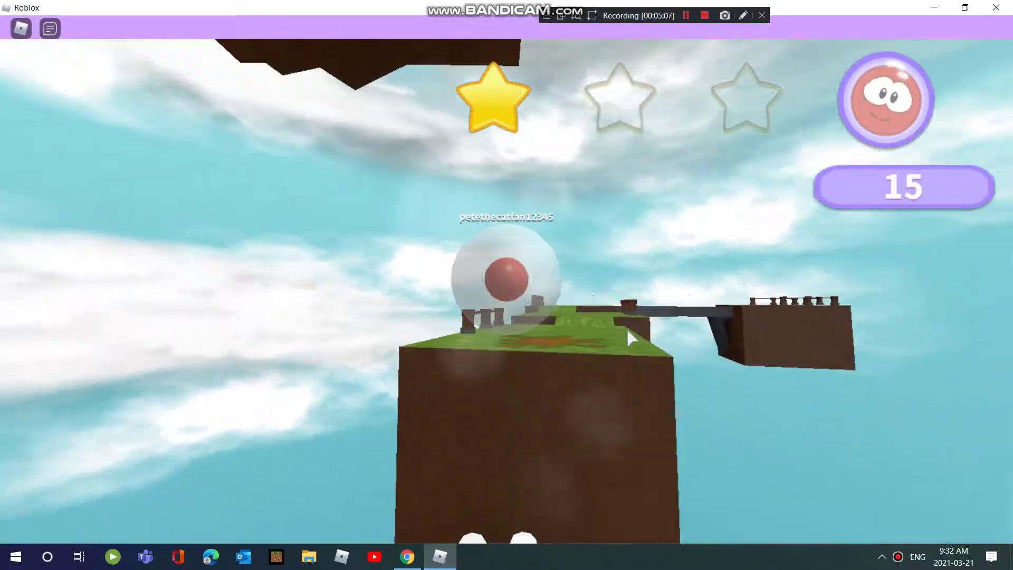
- Roll up the dark ramp for the third star into the finish hole
key(w)
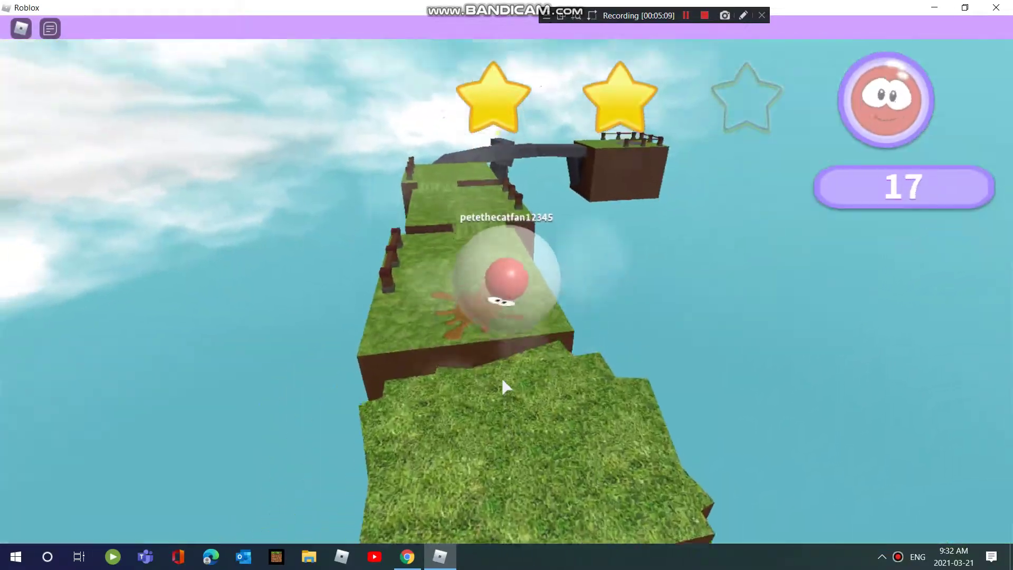
key(w)
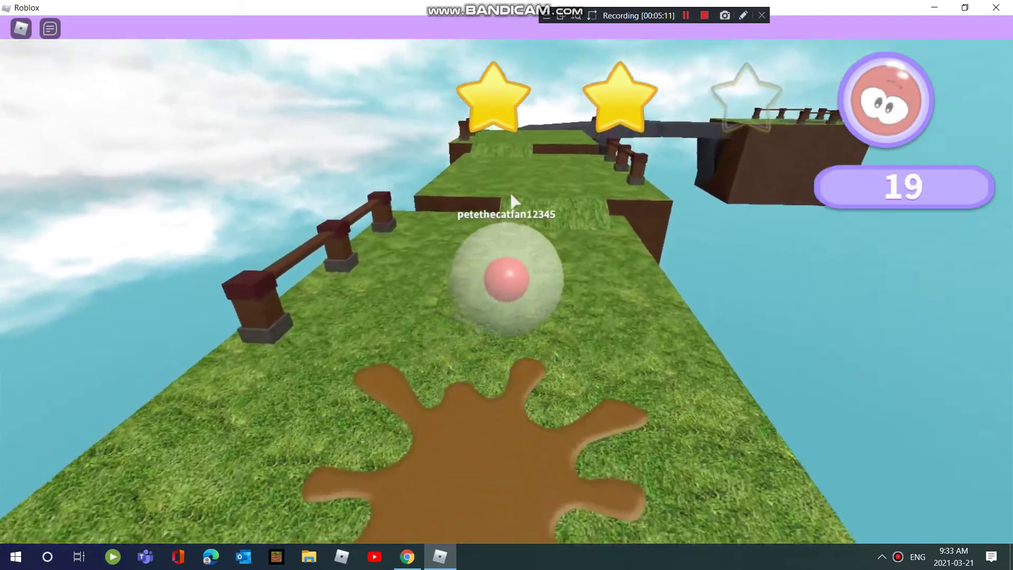
key(w)
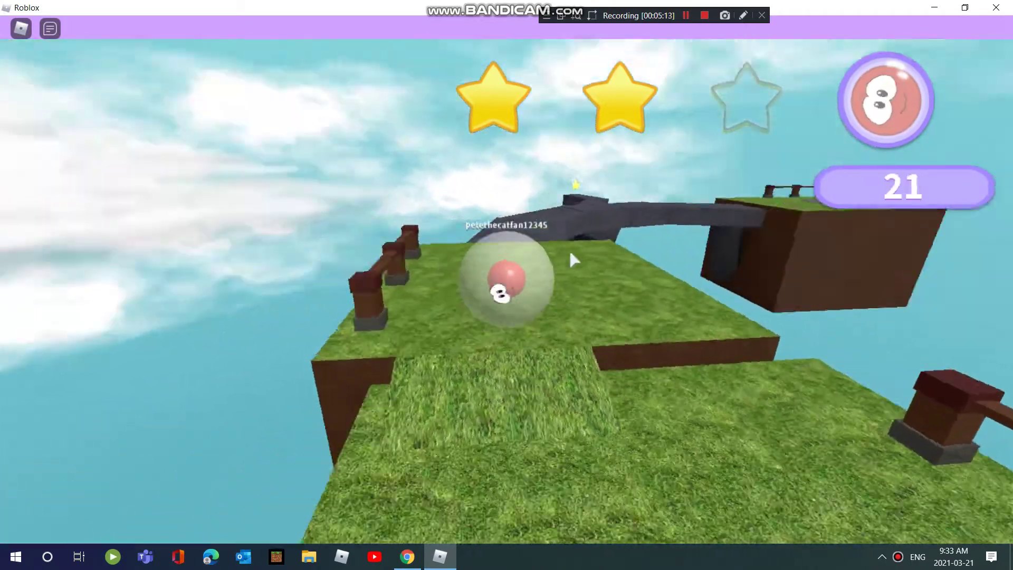
key(w)
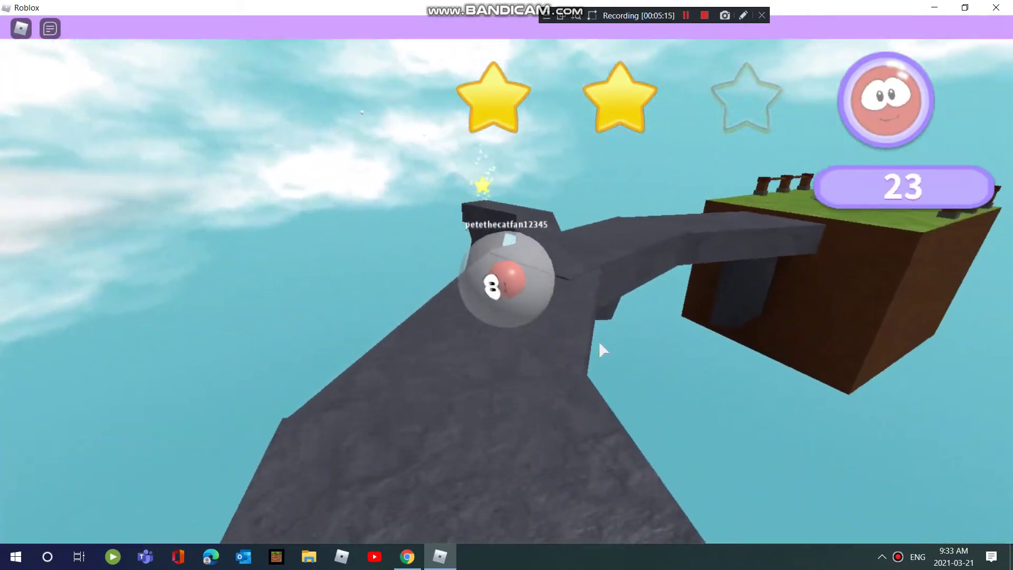
key(w)
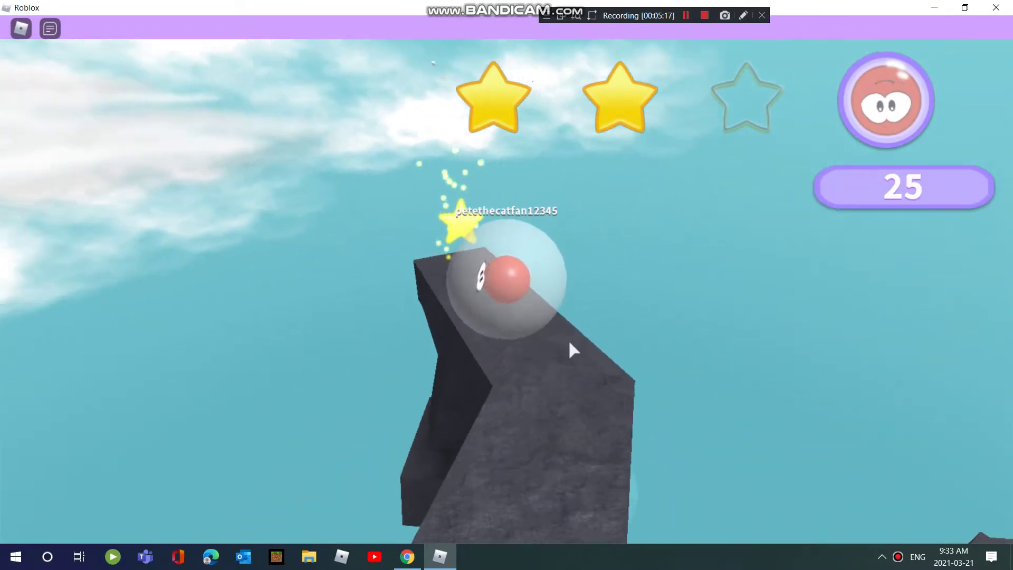
key(w)
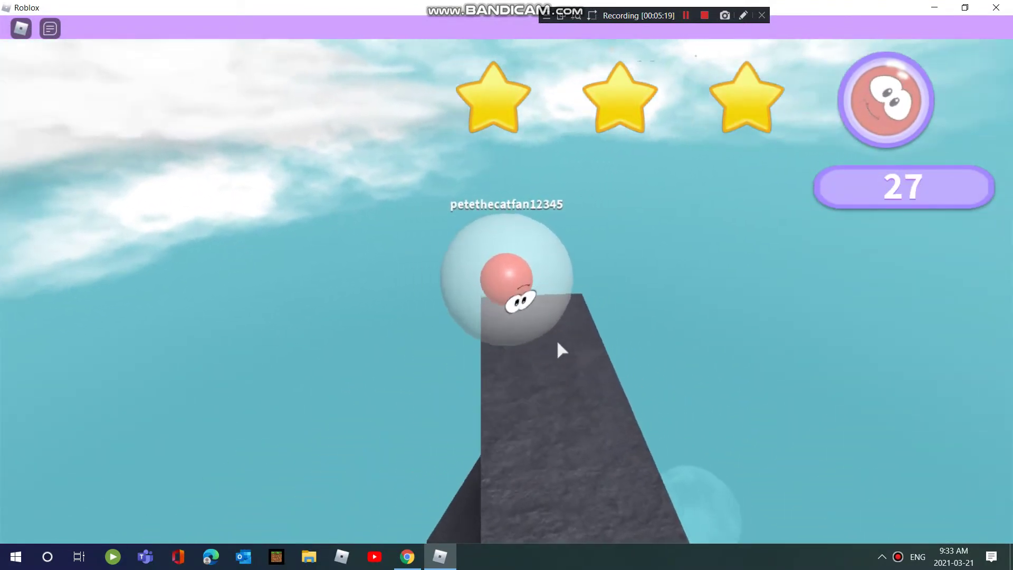
key(w)
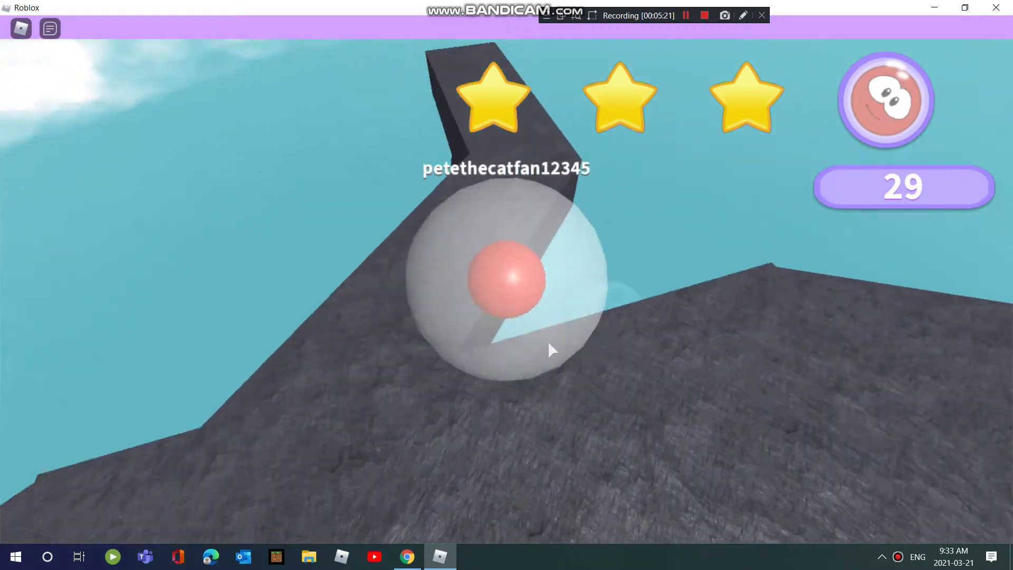
key(w)
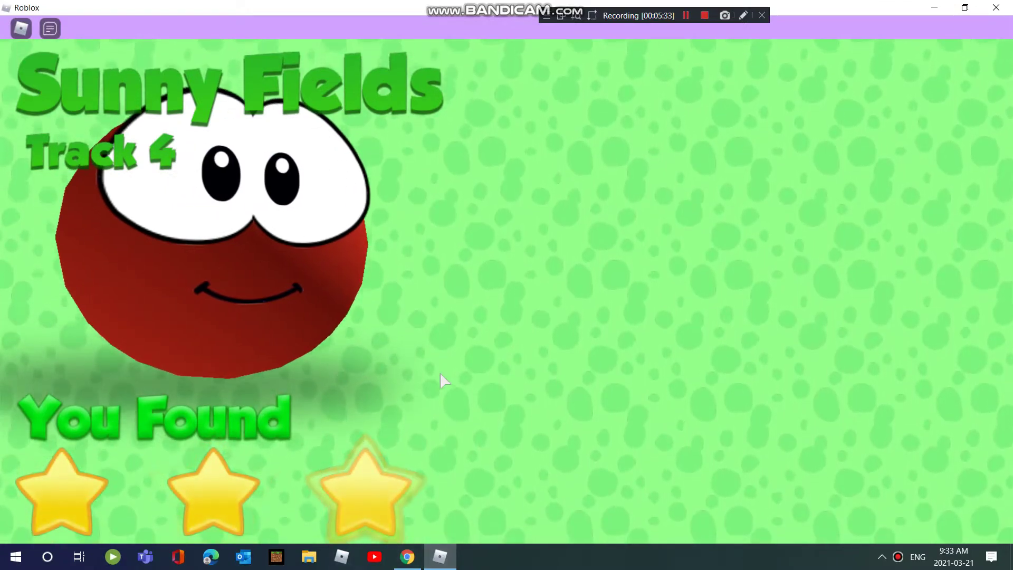
click(898, 481)
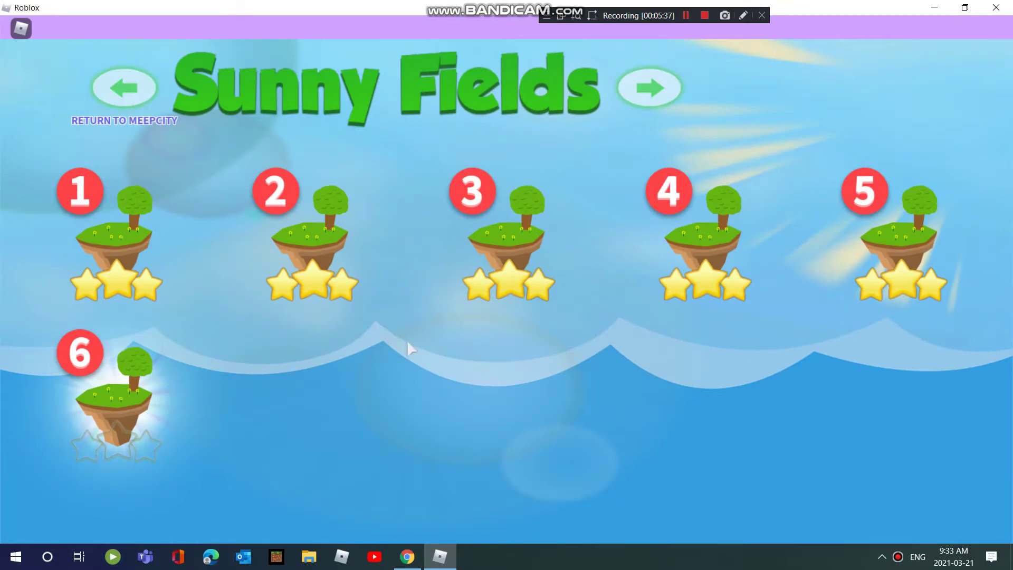
- Select Sunny Fields track 6 from the level list
click(80, 391)
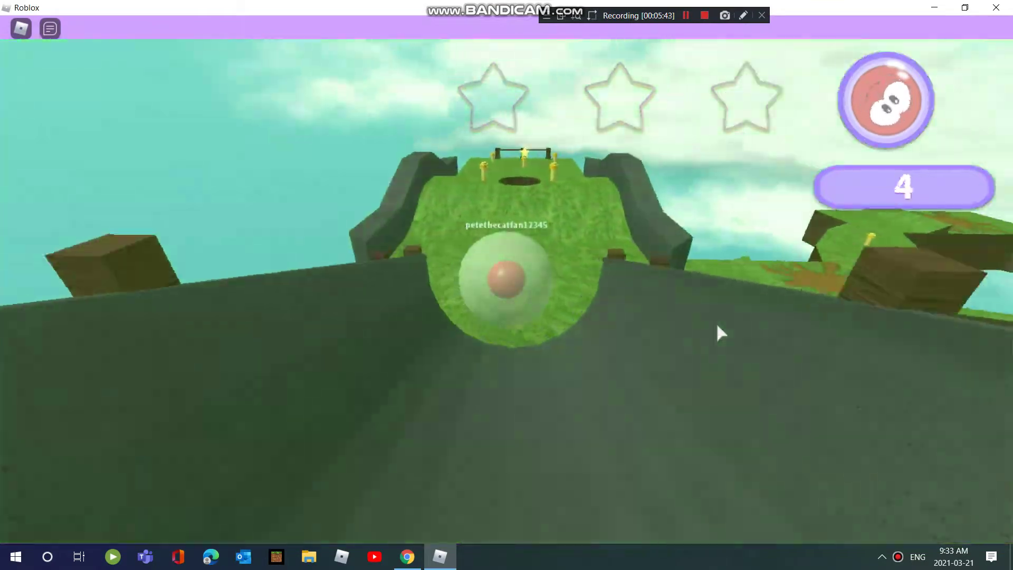
- Roll along the grass track, collecting the first star, and drop into the hole
key(w)
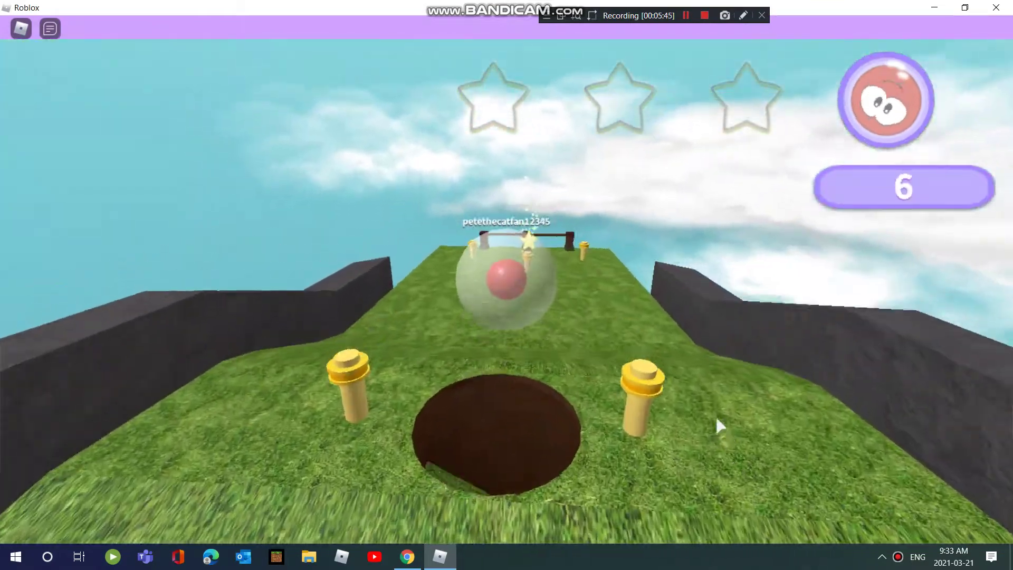
key(w)
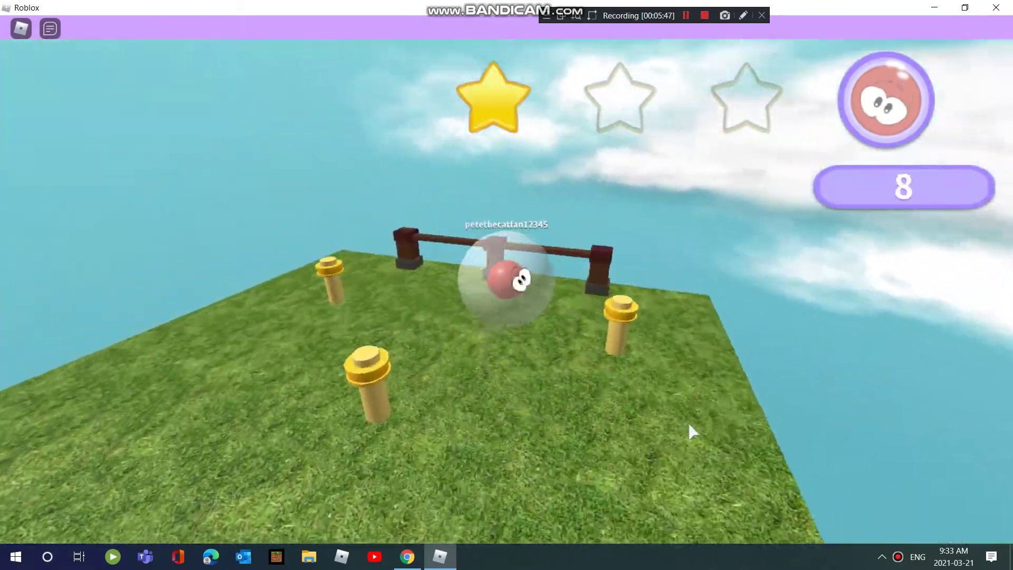
key(w)
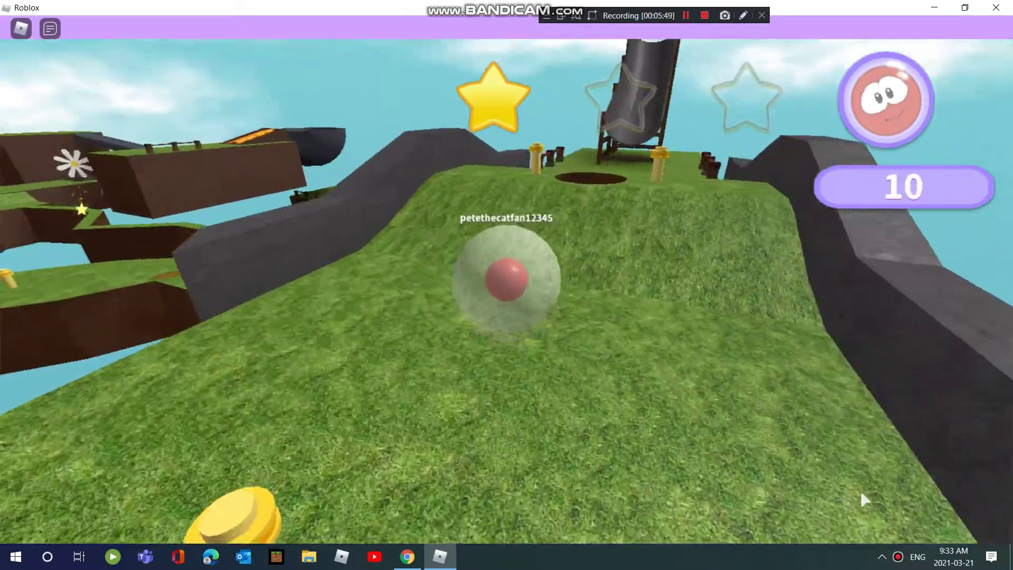
key(w)
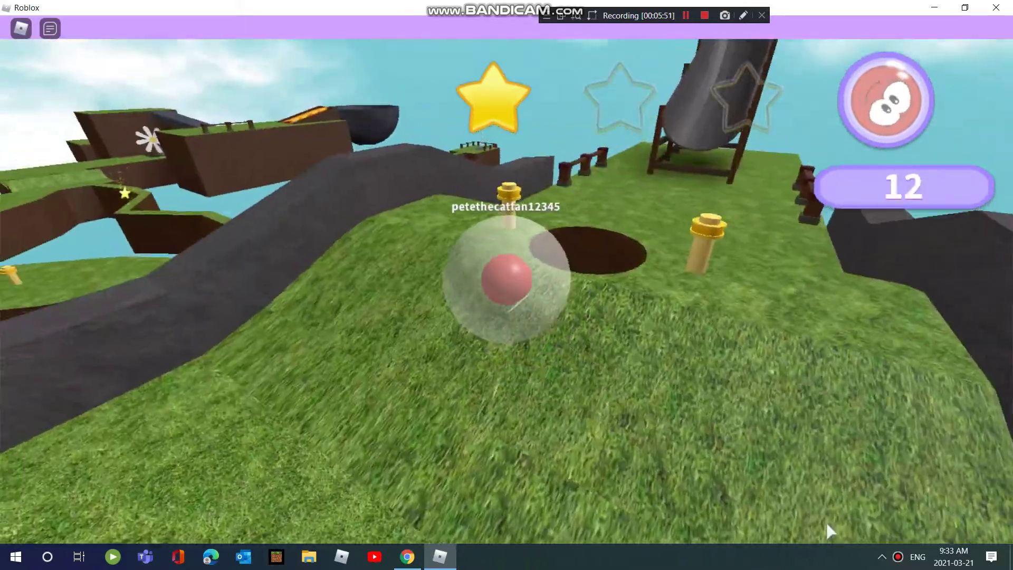
key(w)
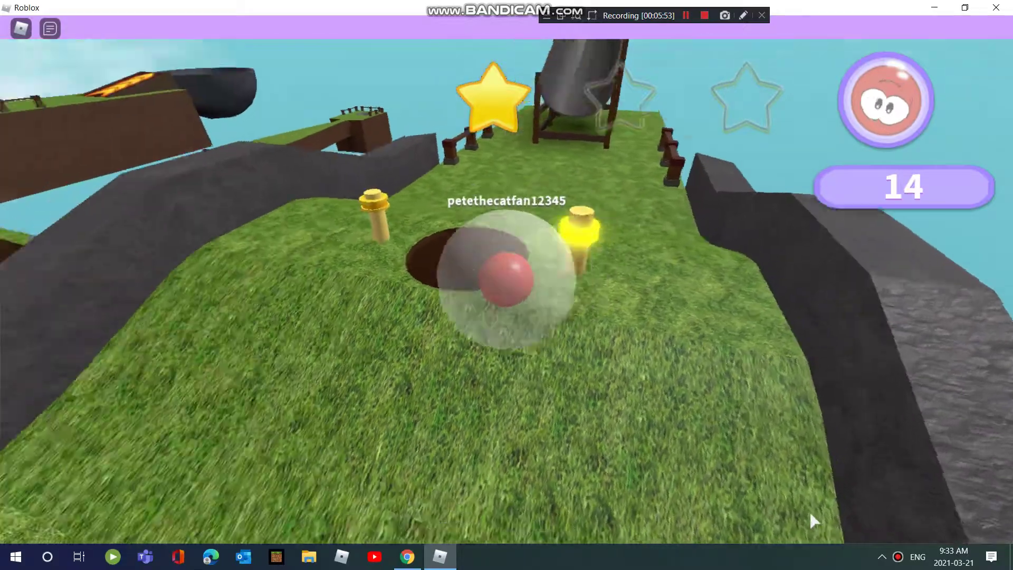
key(w)
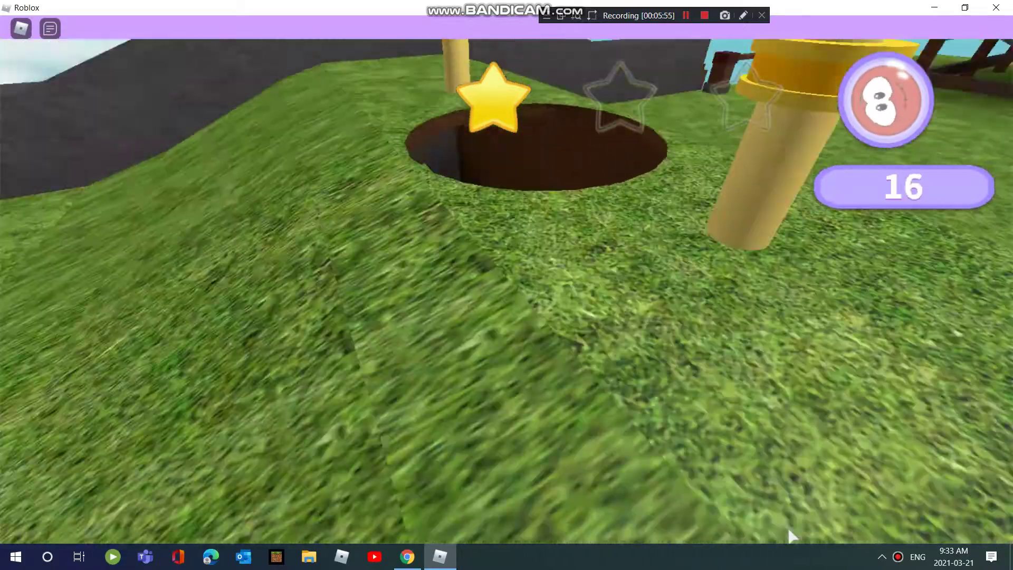
- Cross the mud splats and narrow ledge, grabbing the second star and coins past the daisy wall
key(w)
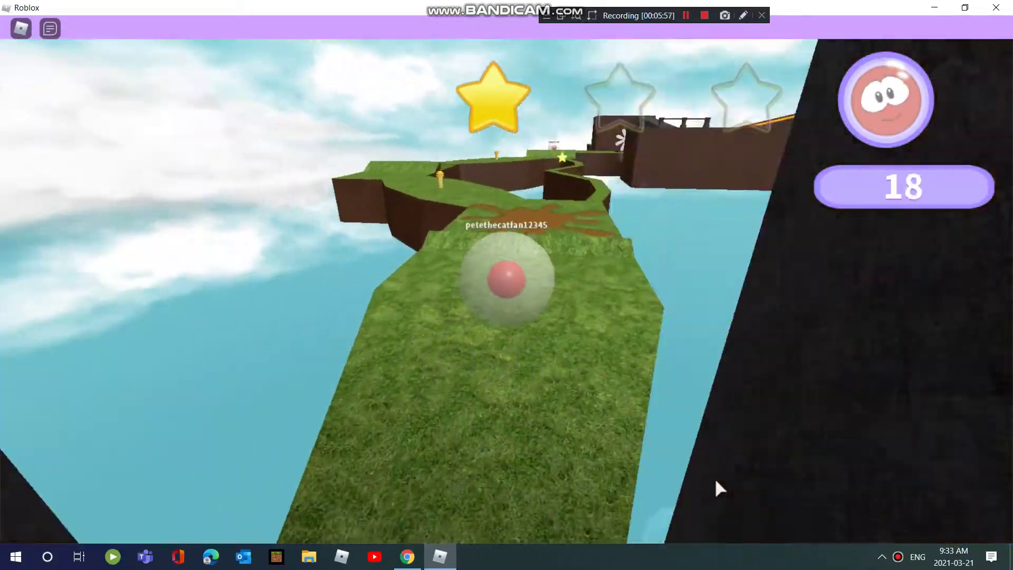
key(w)
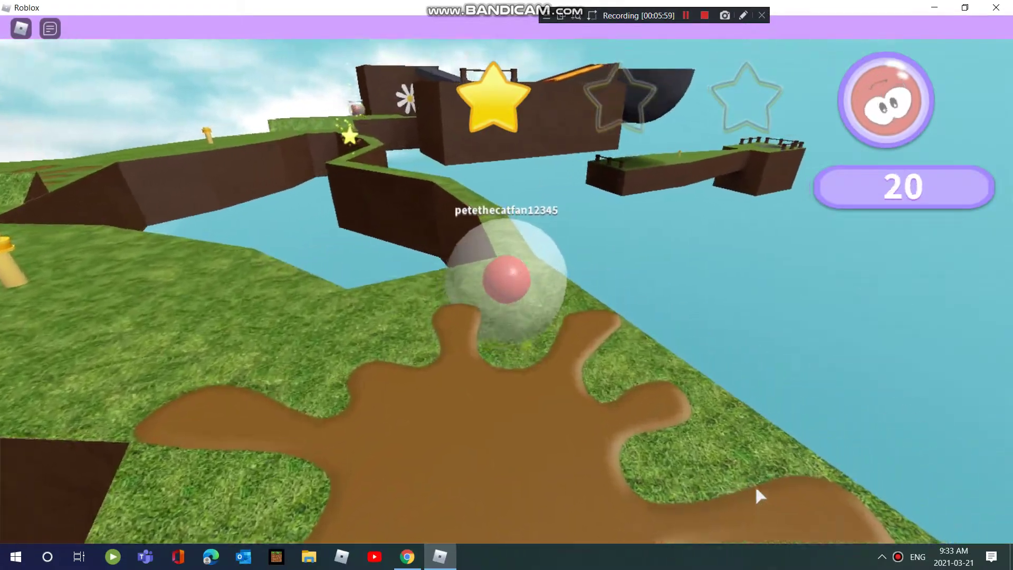
key(w)
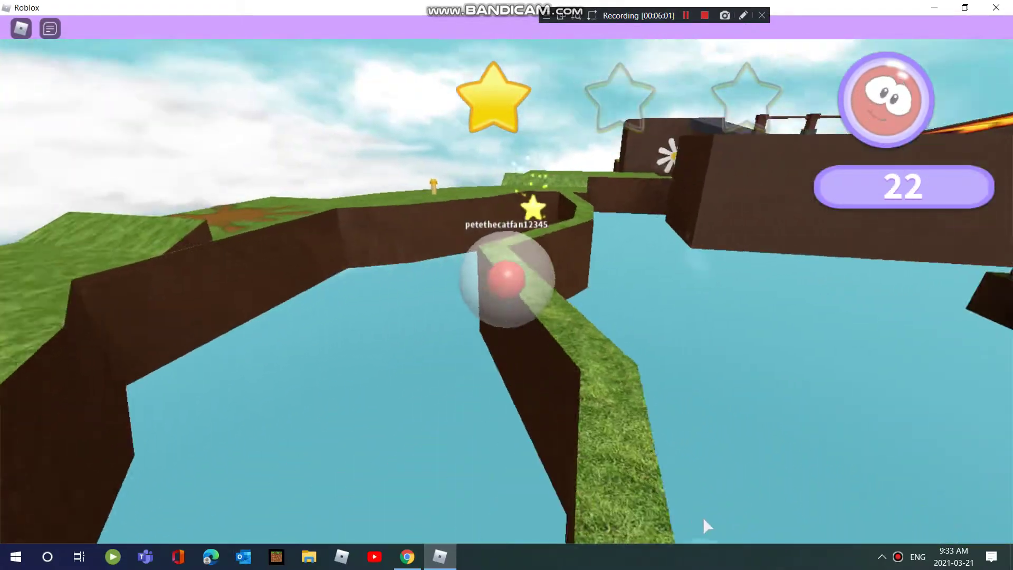
key(w)
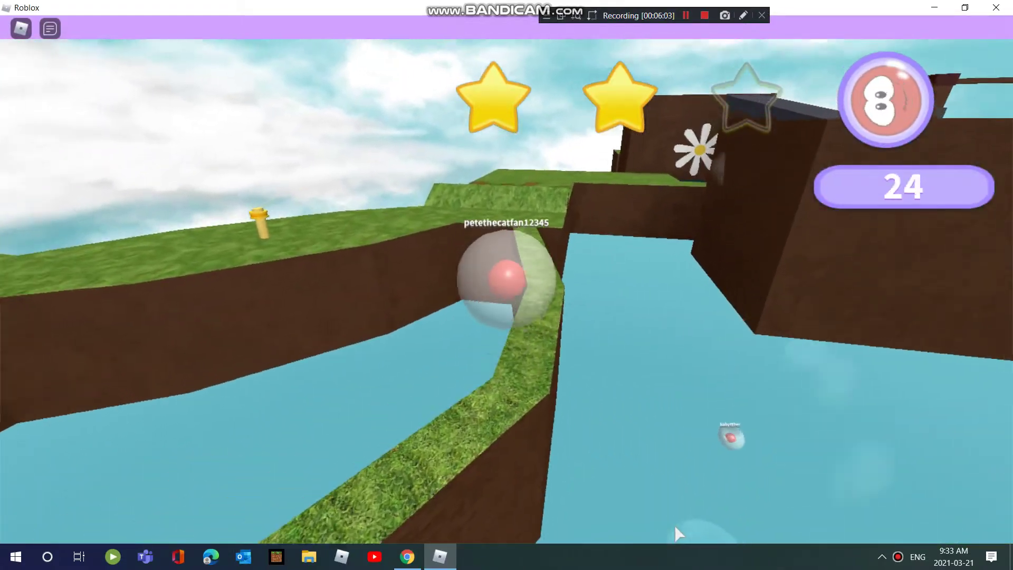
key(w)
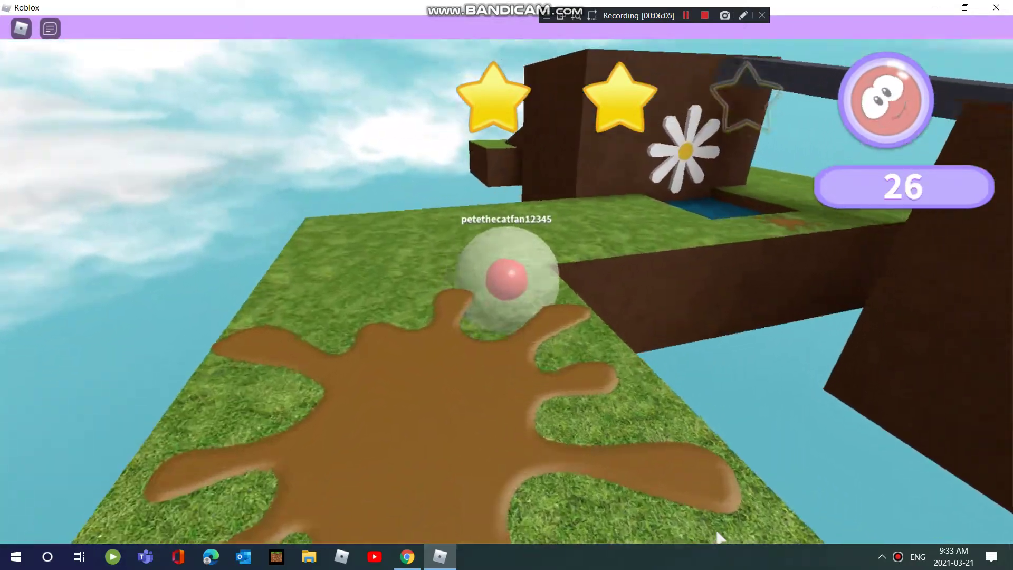
key(w)
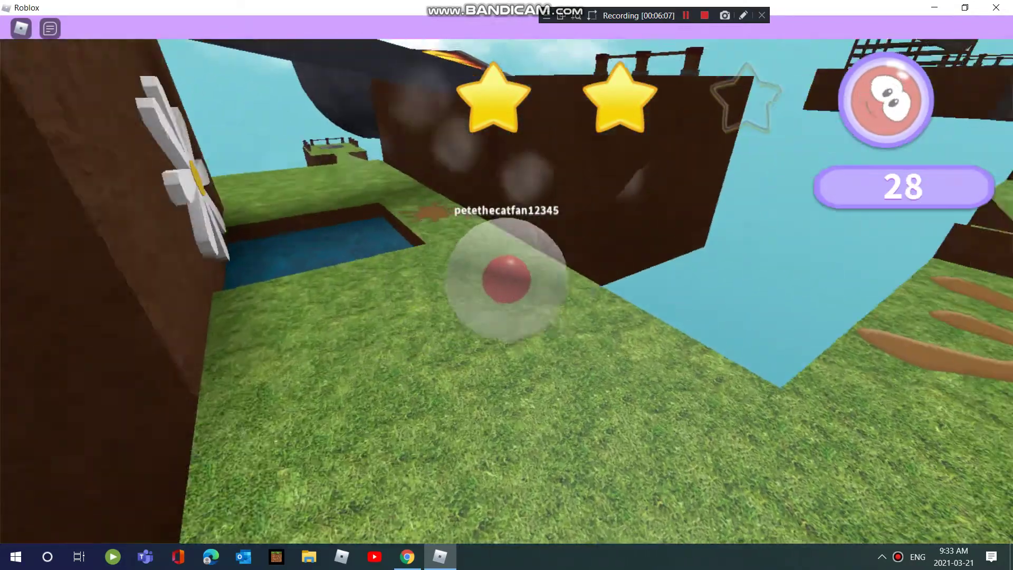
key(w)
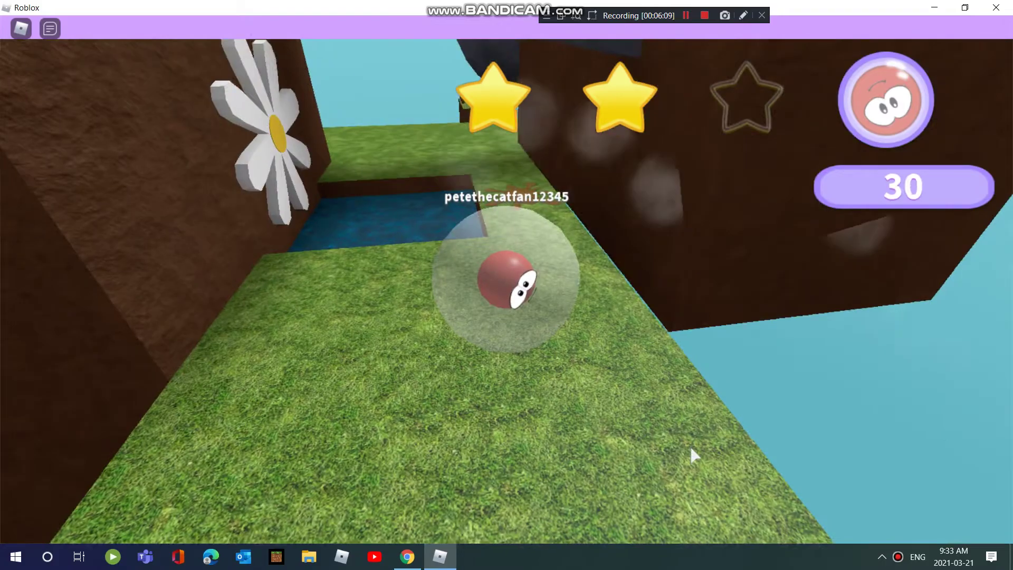
key(w)
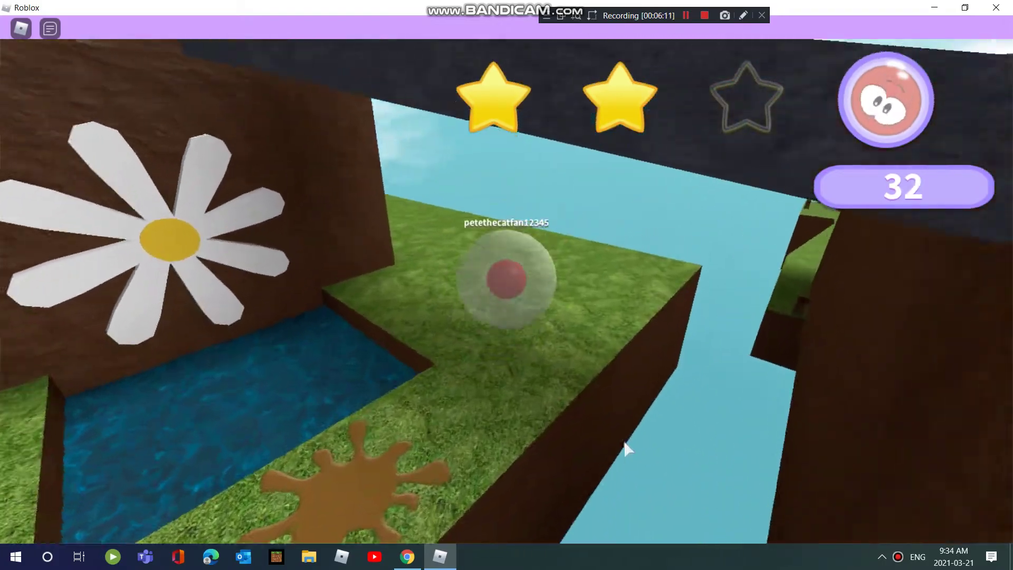
key(w)
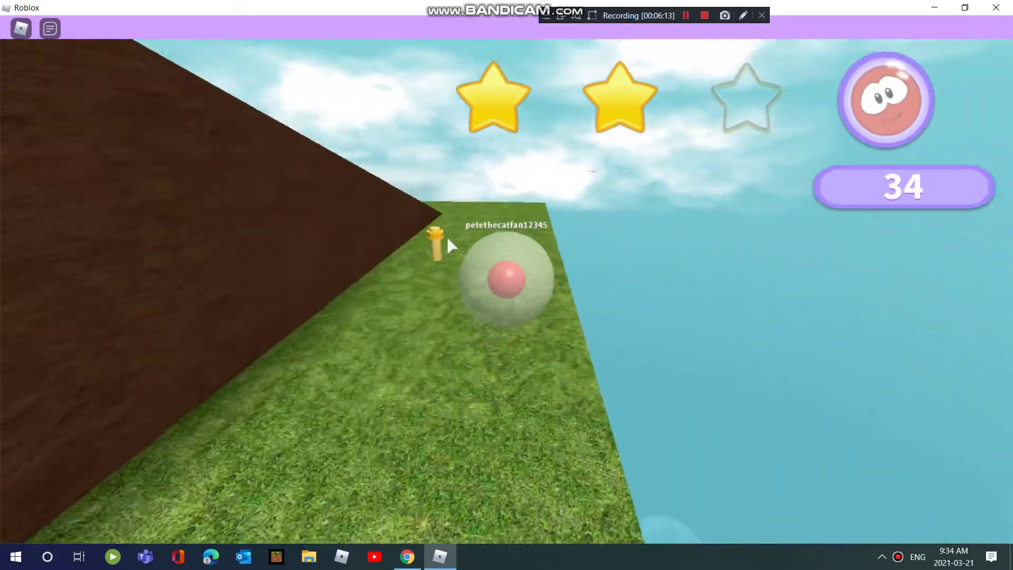
key(w)
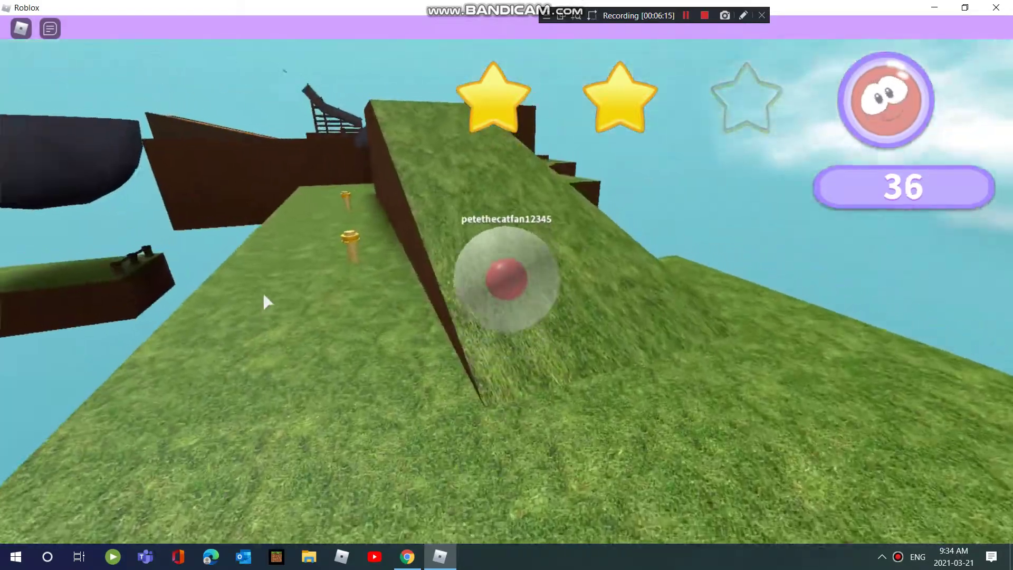
- Cross the platforms and lava ramp, taking the third star in the bowl, to the finish
key(w)
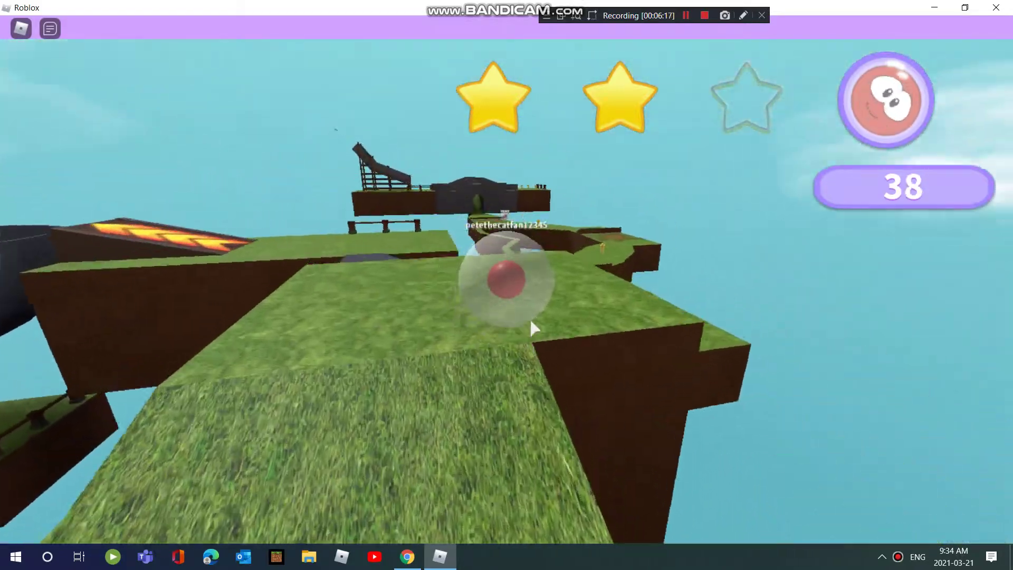
key(w)
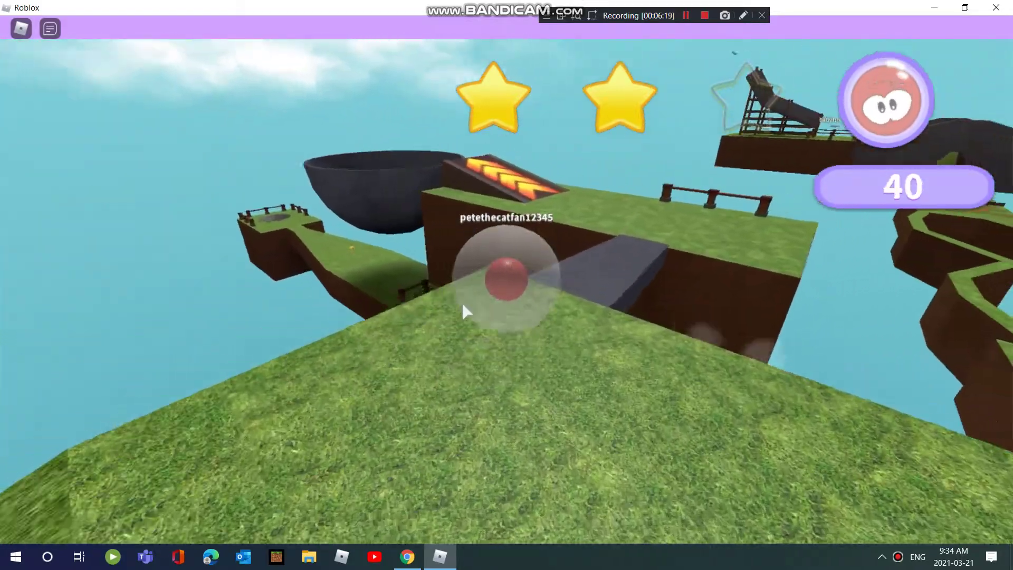
key(w)
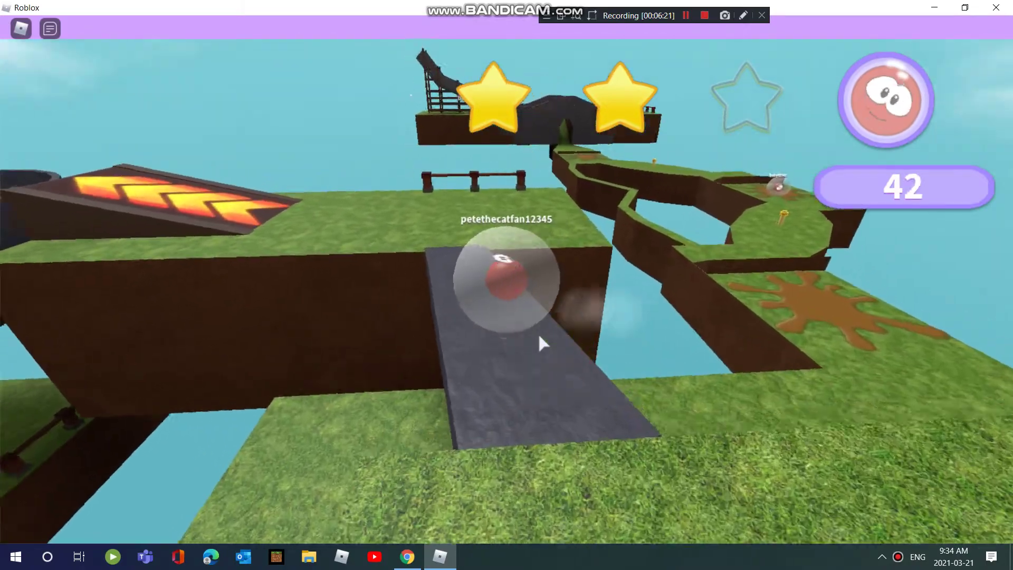
key(w)
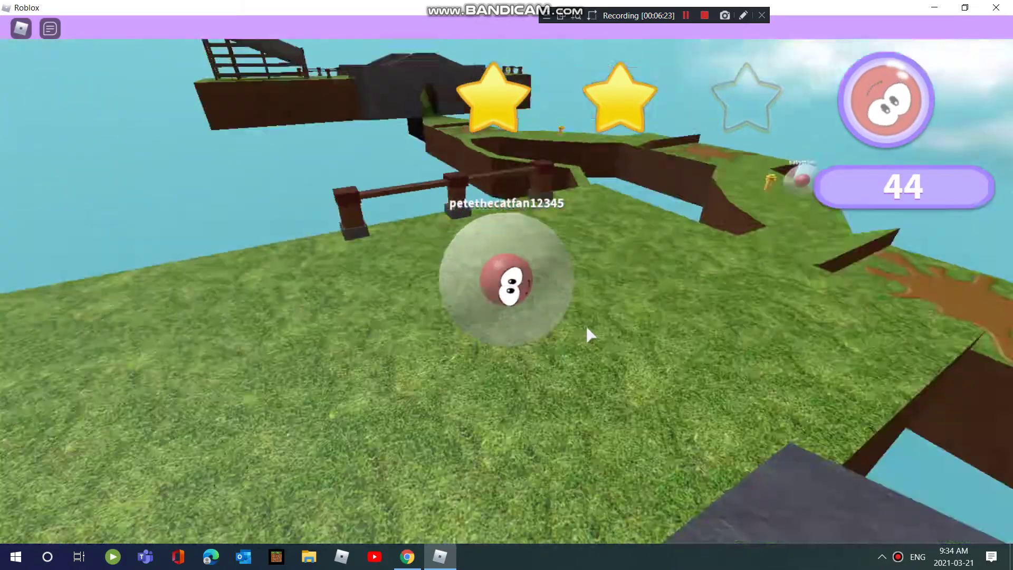
key(w)
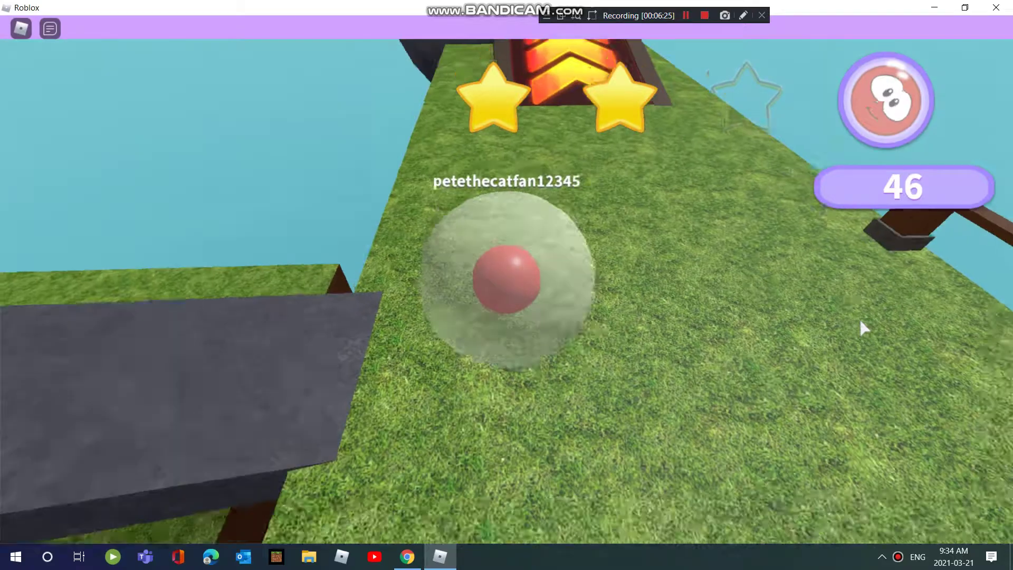
key(w)
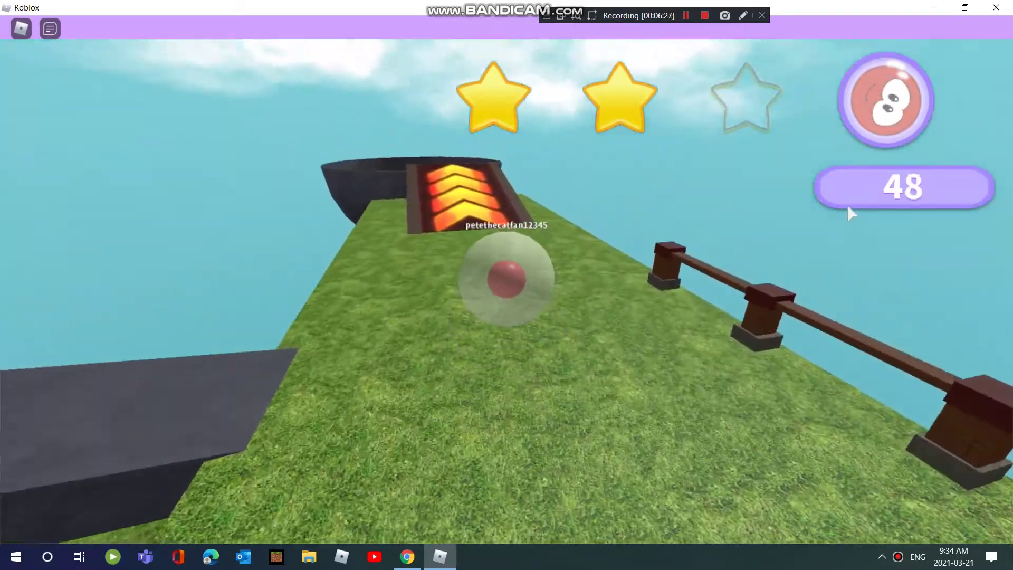
key(w)
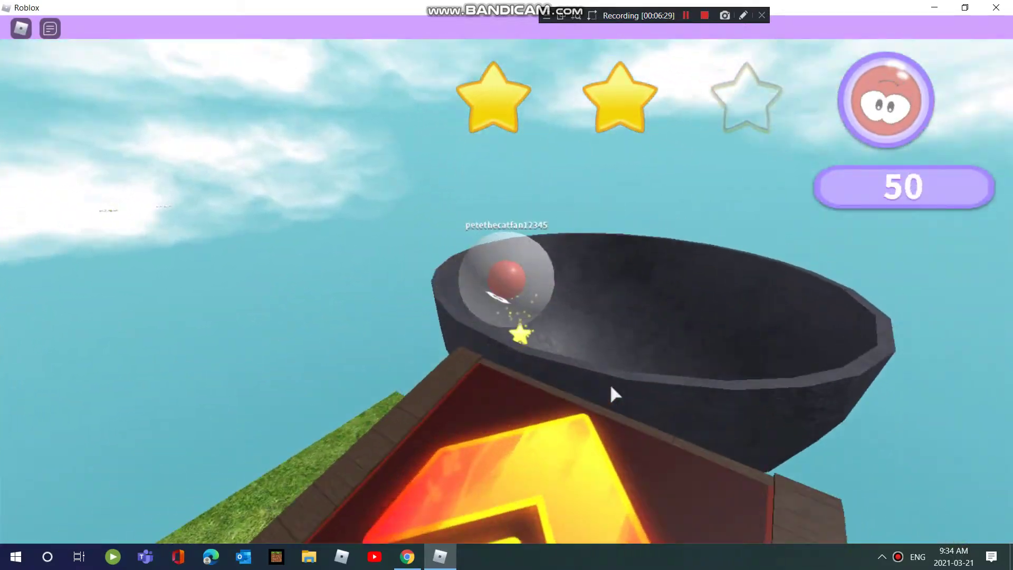
key(w)
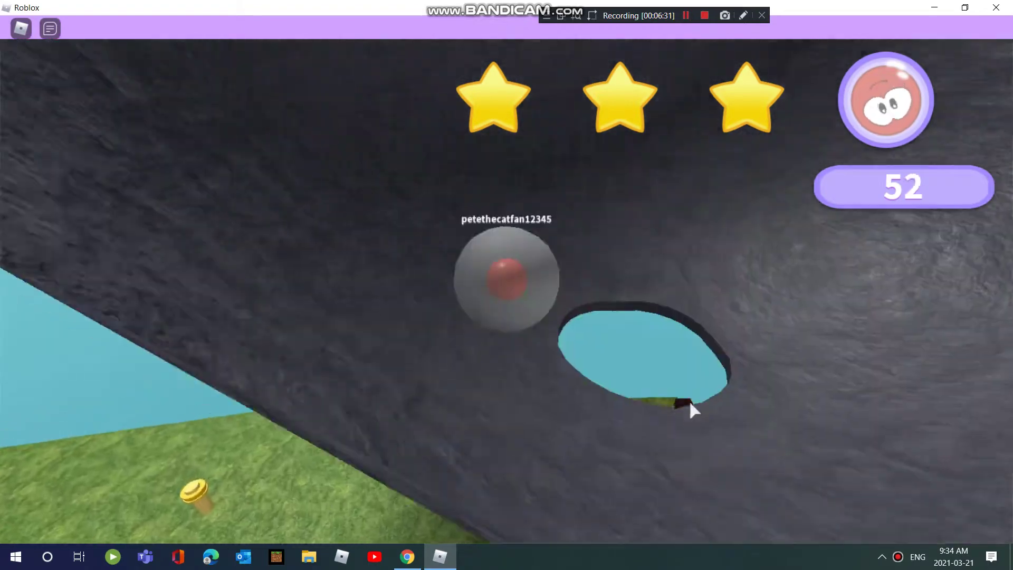
key(w)
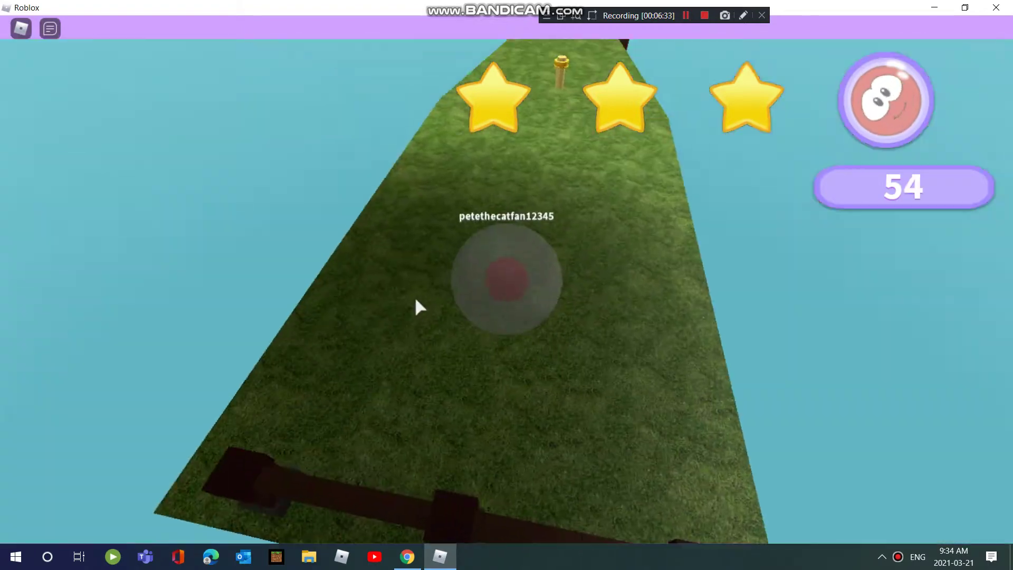
key(w)
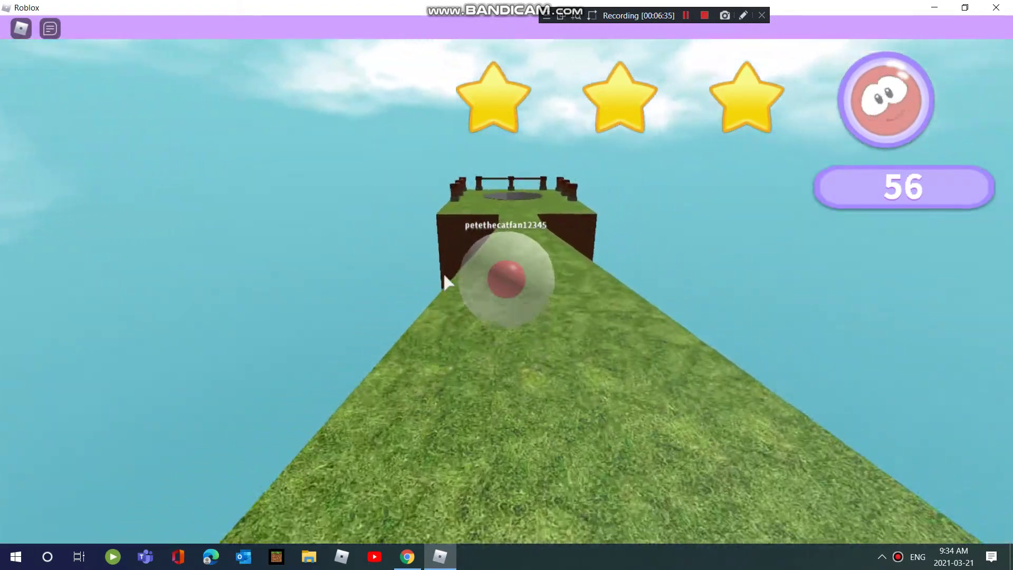
key(w)
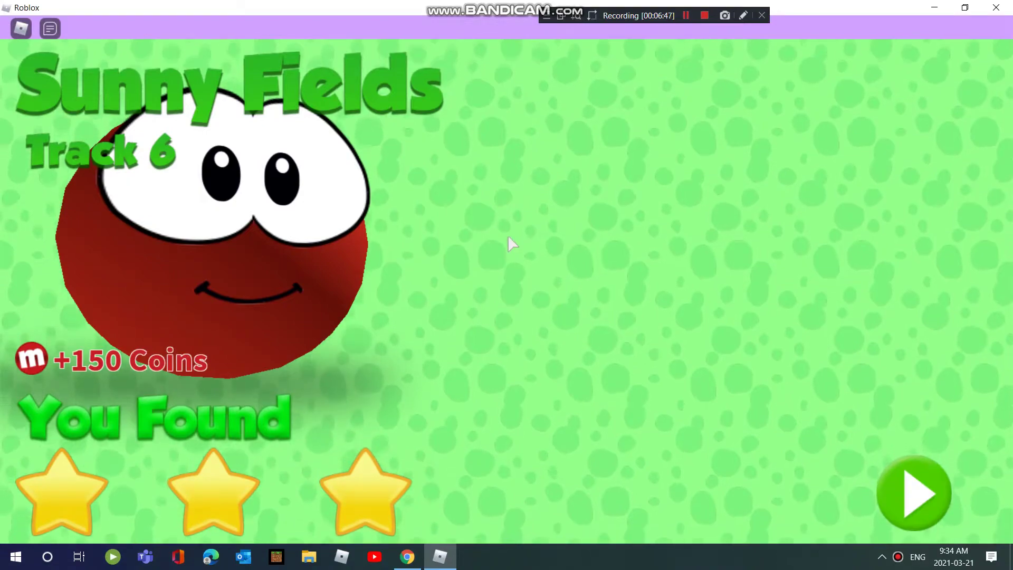
- Start the next track and roll along the green candy track past candy pads, collecting coins
click(916, 501)
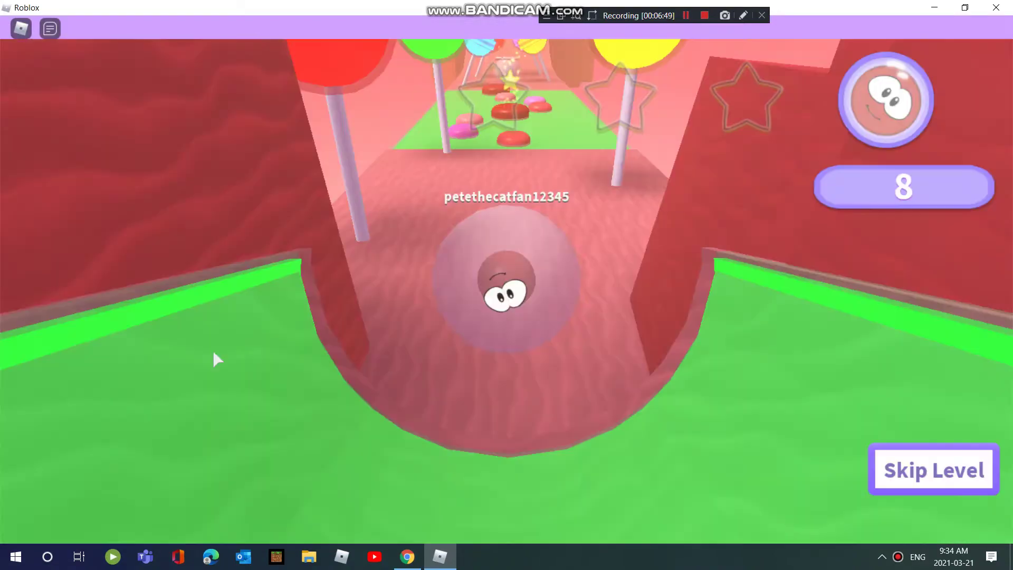
key(w)
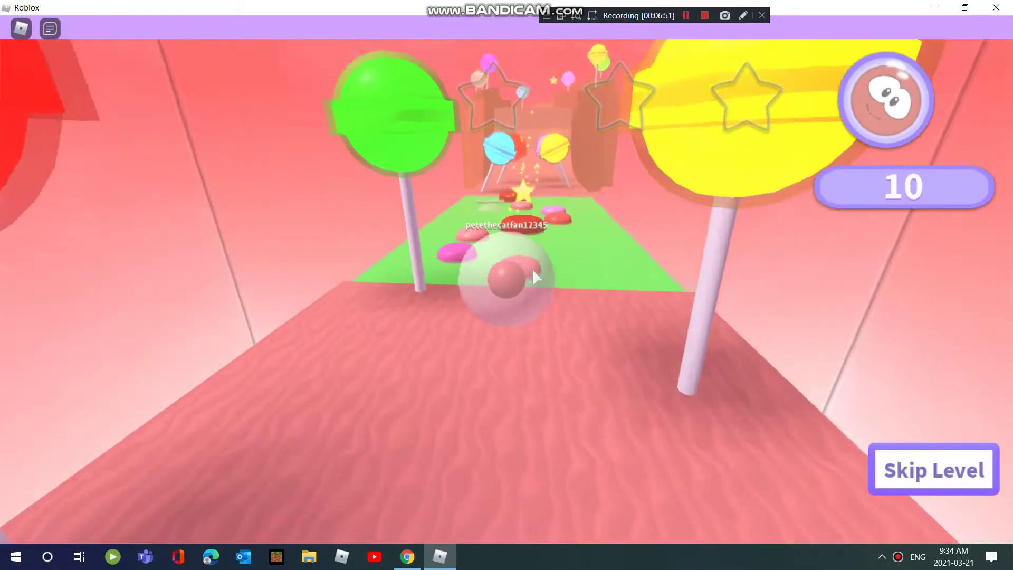
key(w)
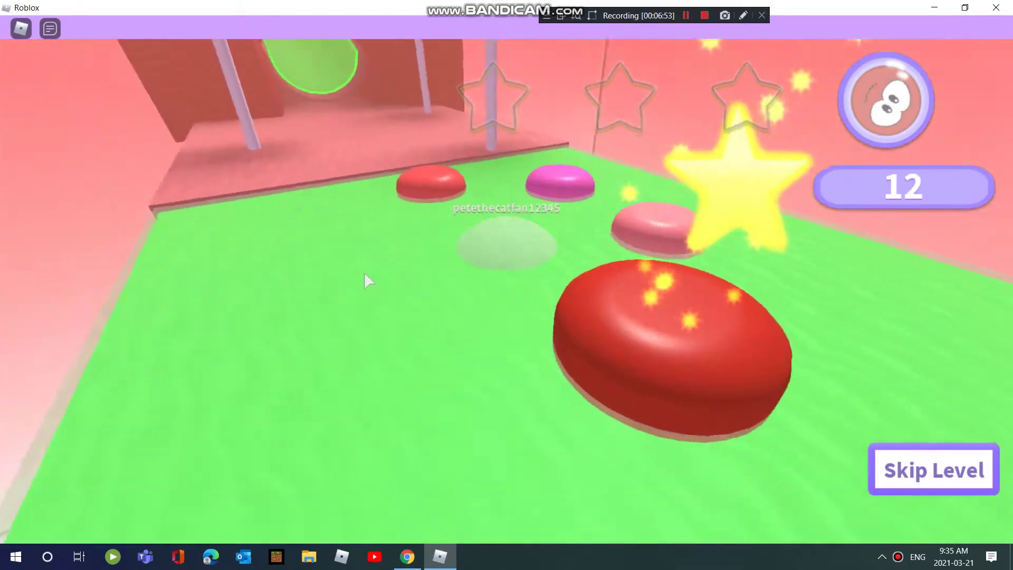
key(w)
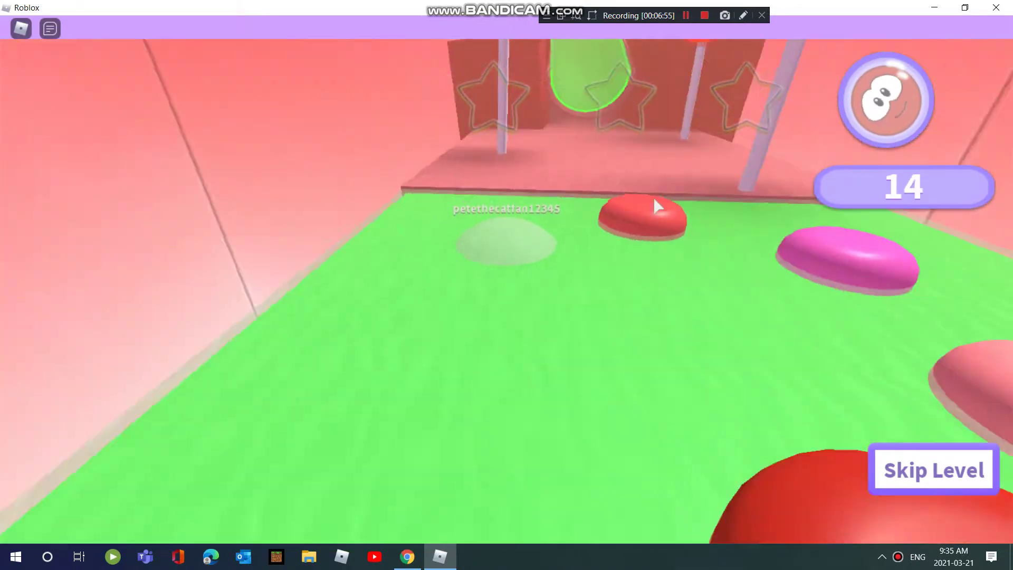
key(w)
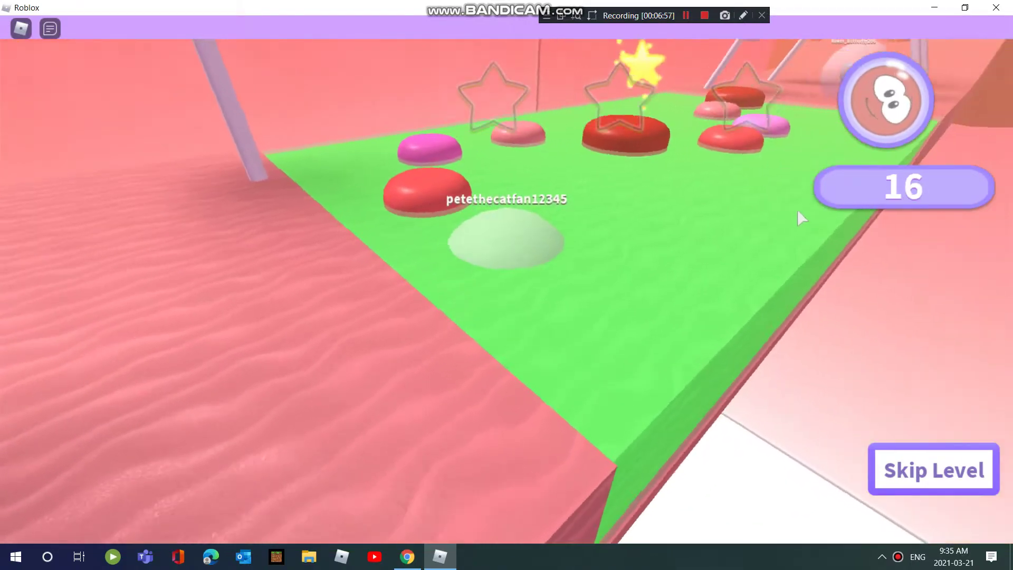
key(w)
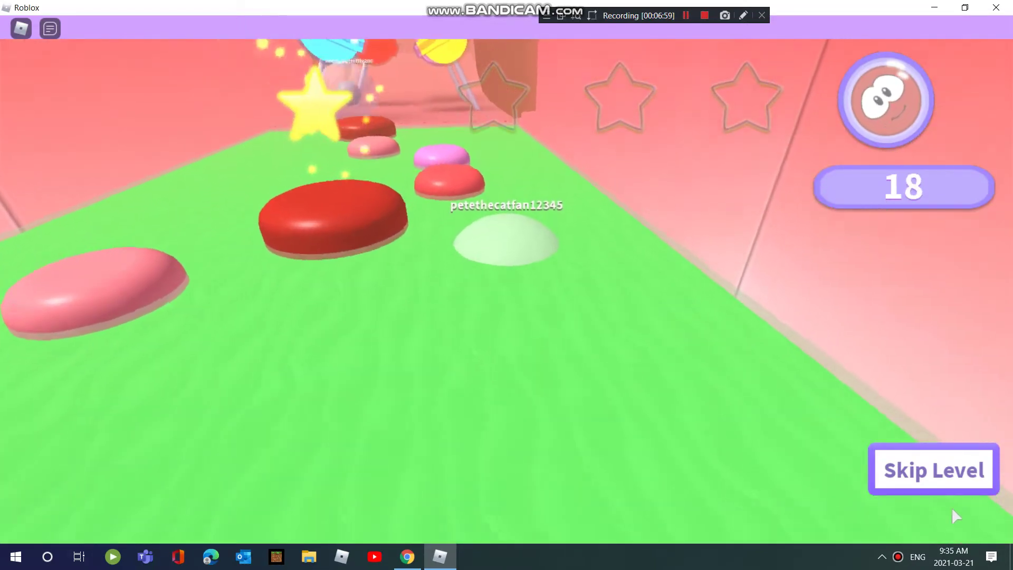
key(w)
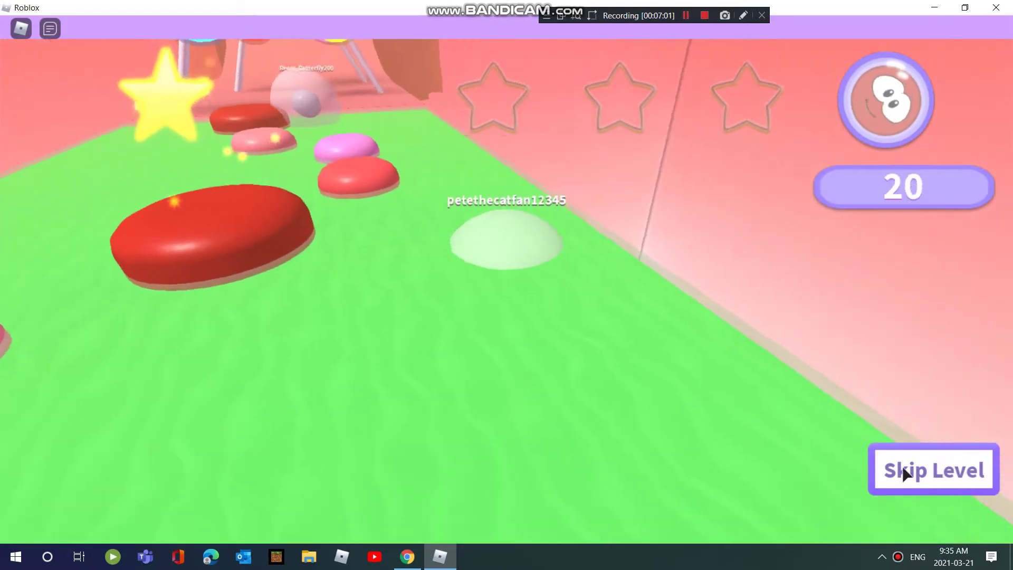
- Skip ahead a level, then roll along the candy path past the lollipops to the white floor
click(892, 471)
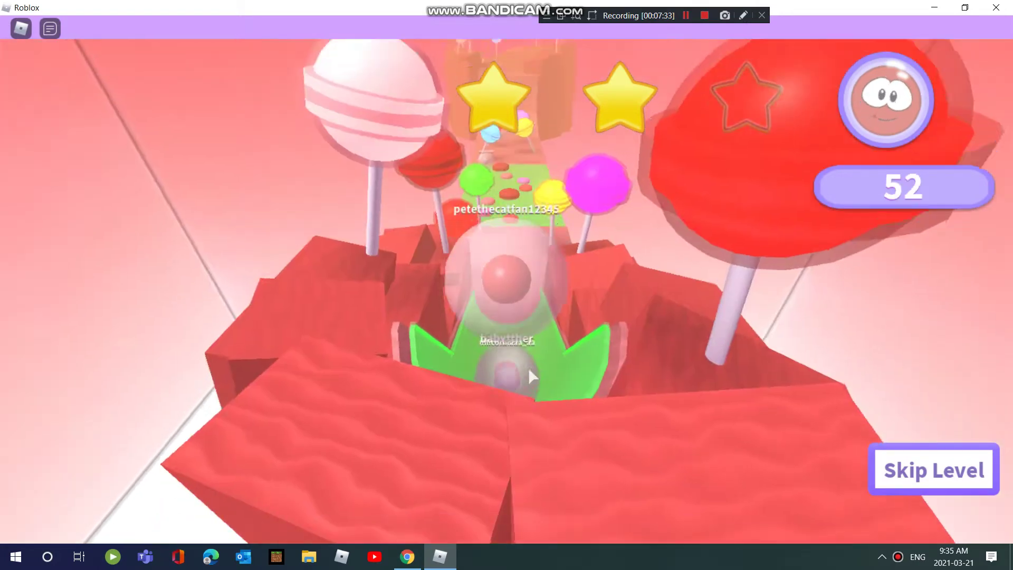
key(w)
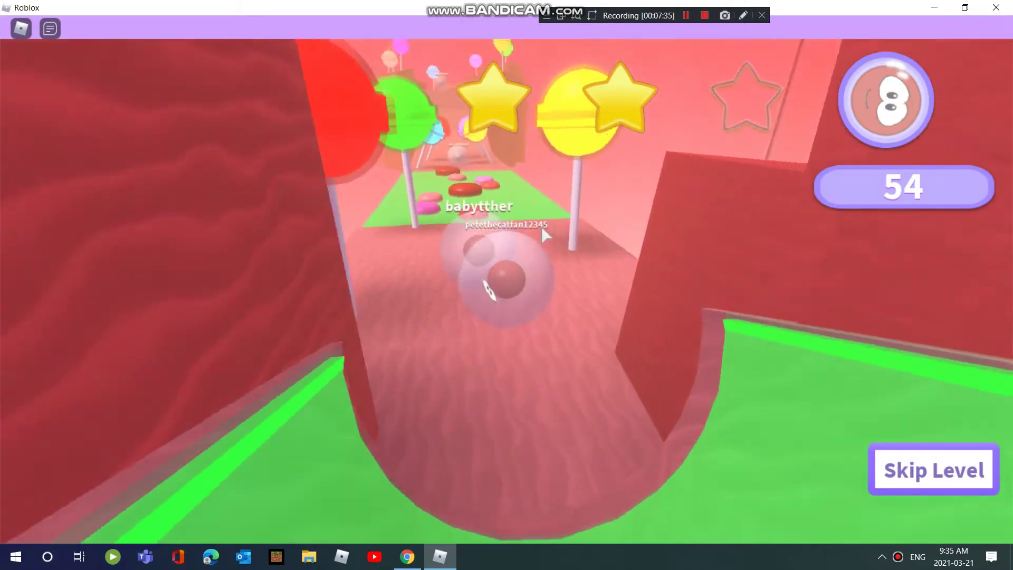
key(w)
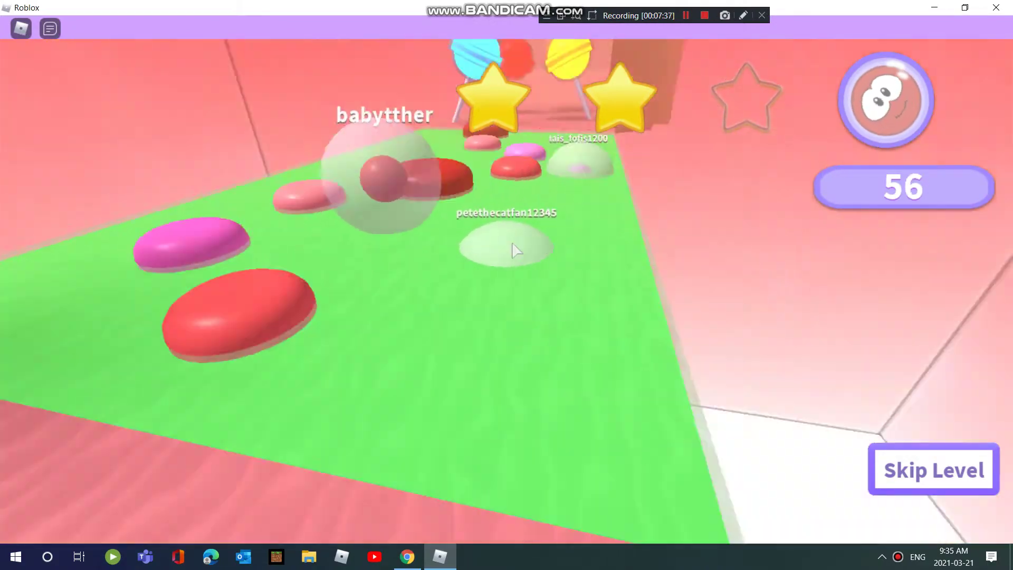
key(w)
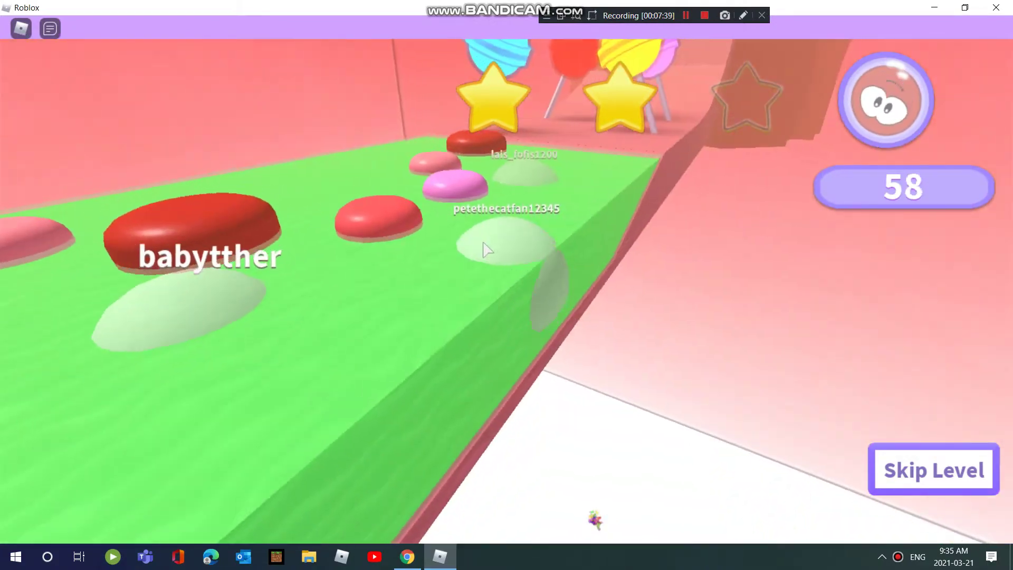
key(w)
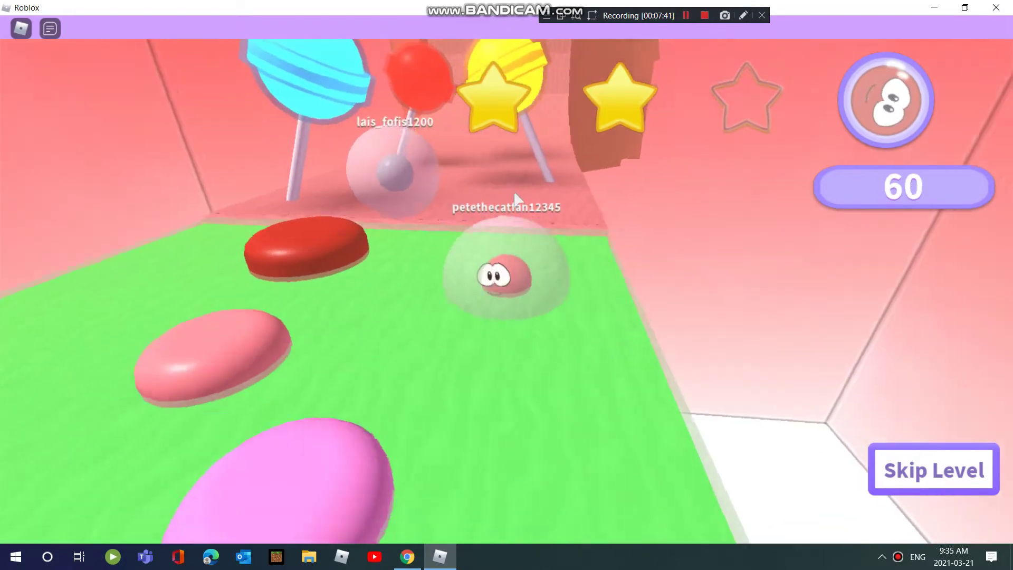
key(w)
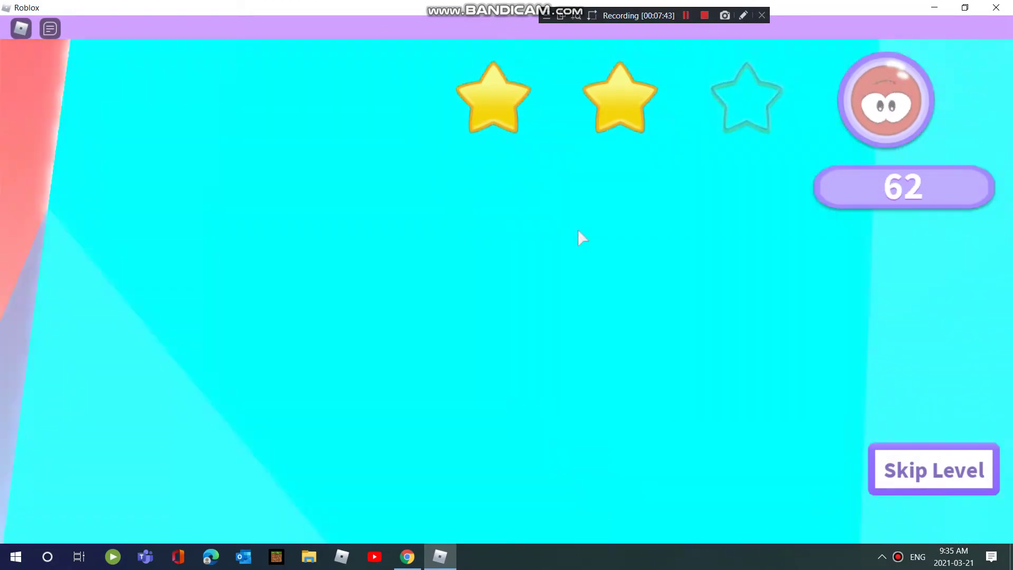
key(w)
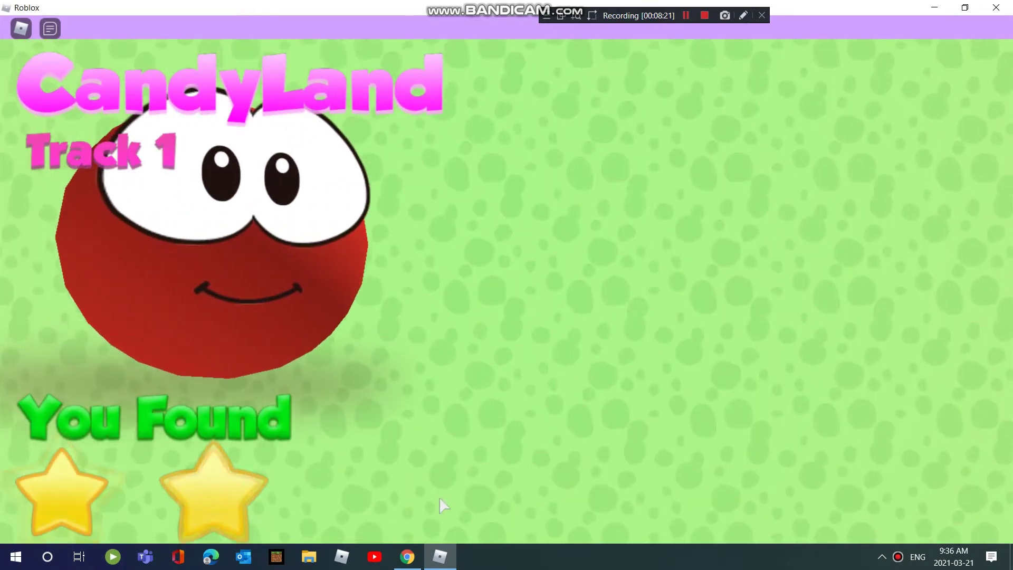
- Leave the results screen, CandyLand map and StarBall, then dismiss the Sunny Fields trophy message
click(902, 497)
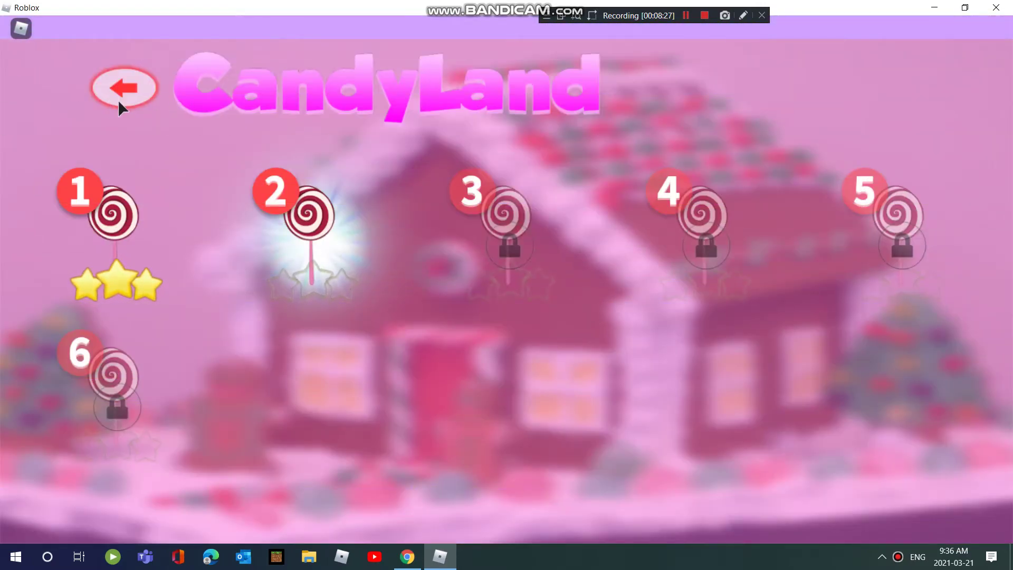
click(121, 102)
click(117, 92)
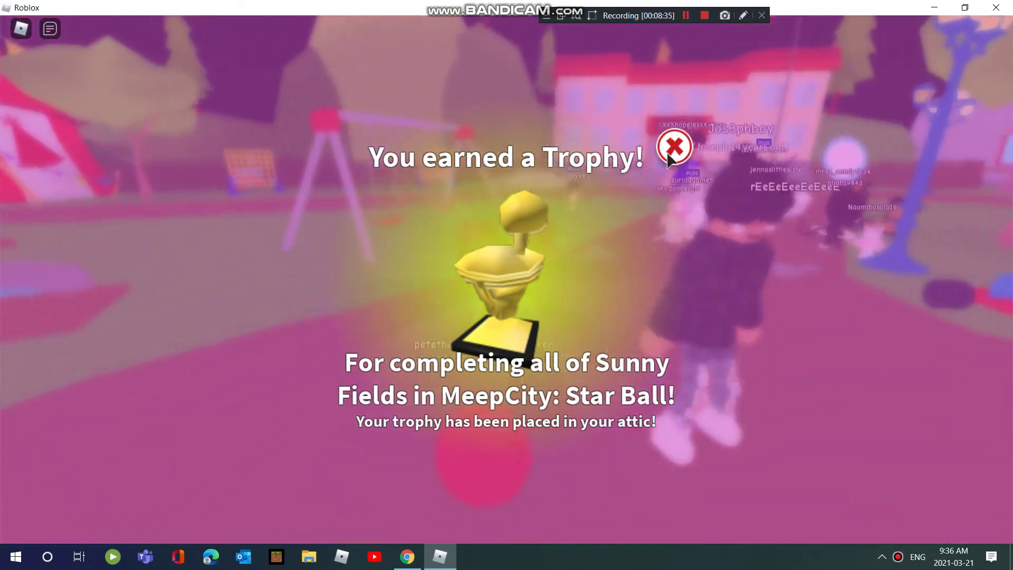
click(673, 145)
- Teleport to the Small Grassy neighborhood via the town map and walk into the house
key(w)
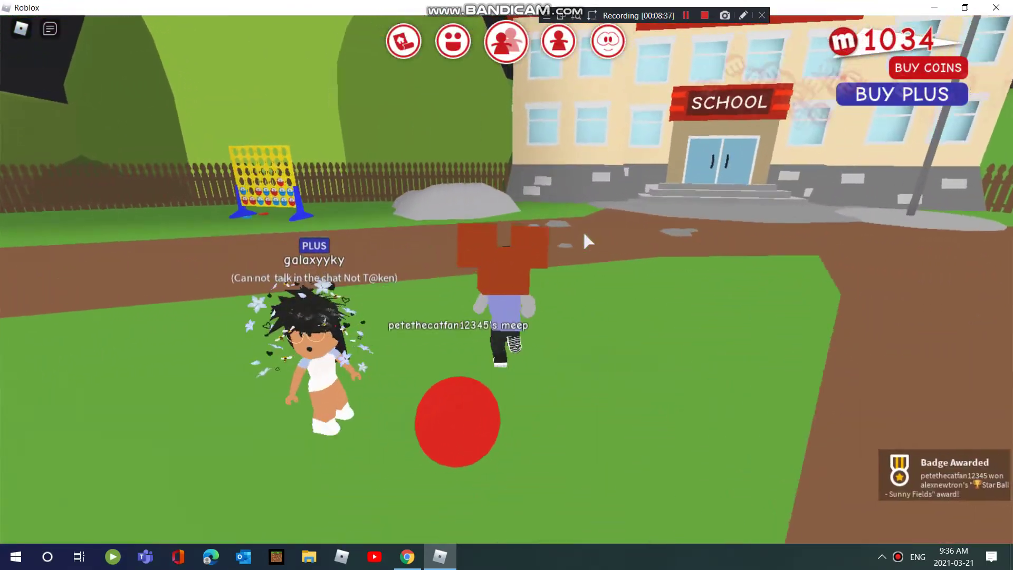
key(Left)
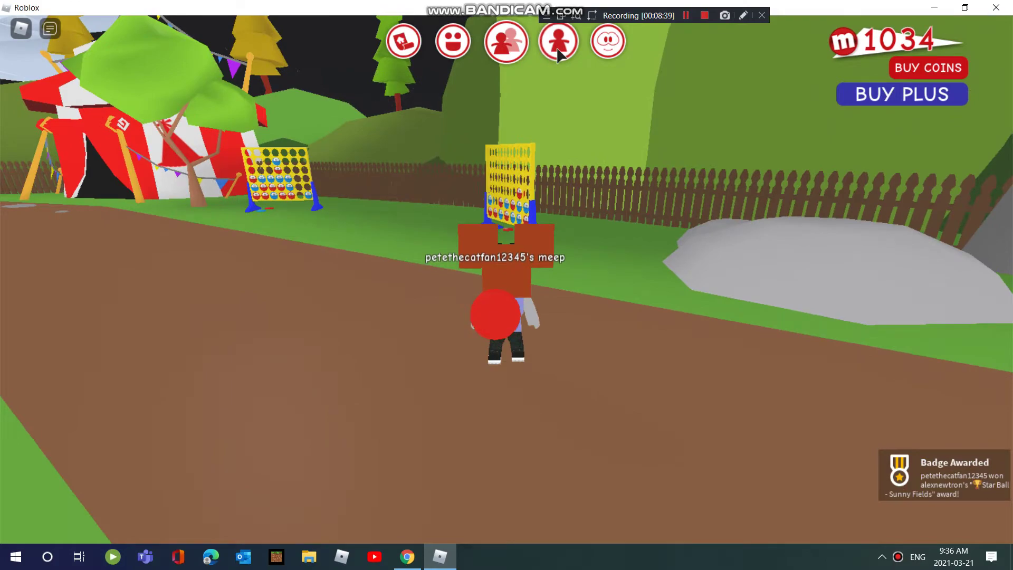
click(558, 43)
click(699, 126)
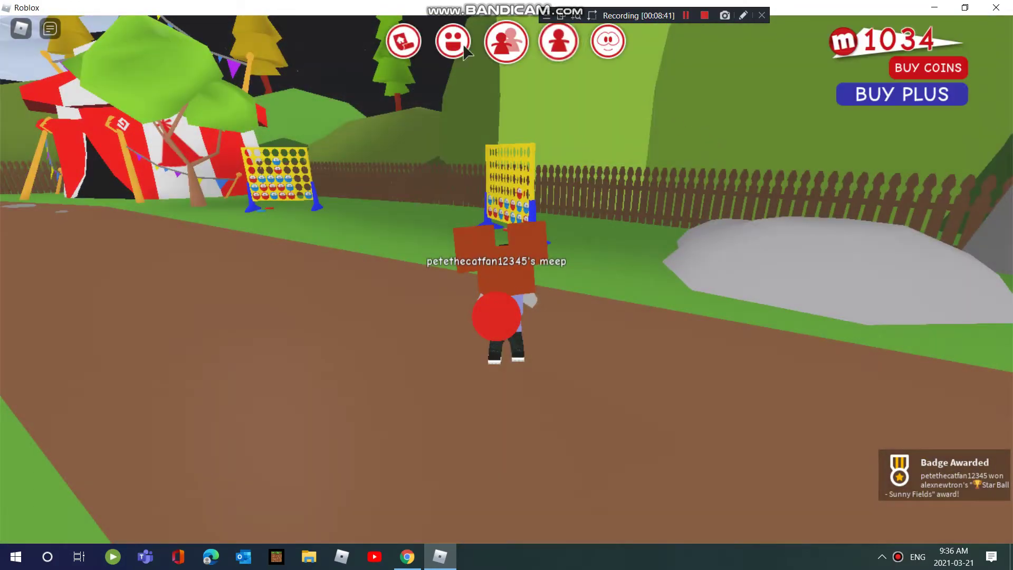
click(404, 44)
click(590, 193)
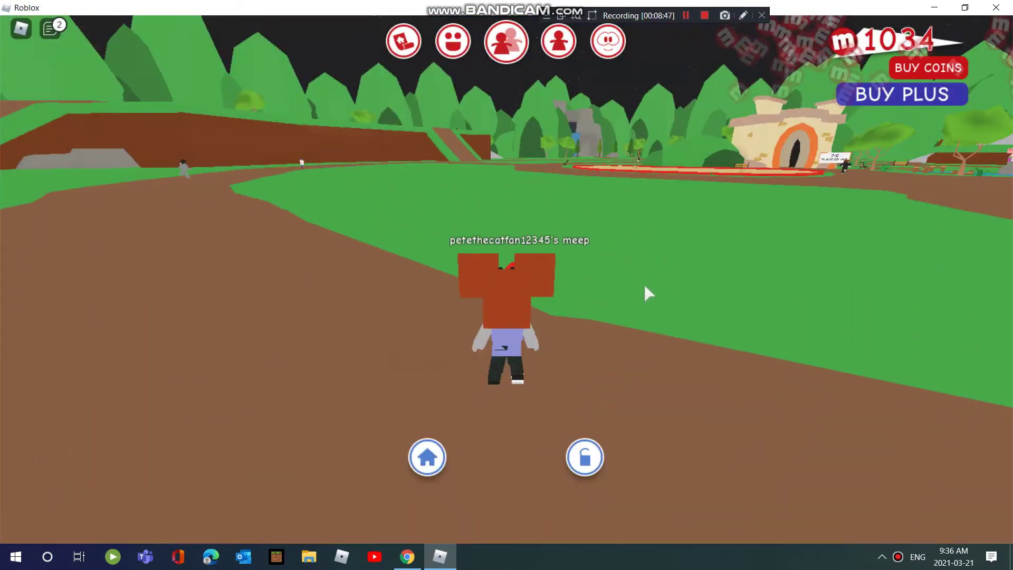
key(w)
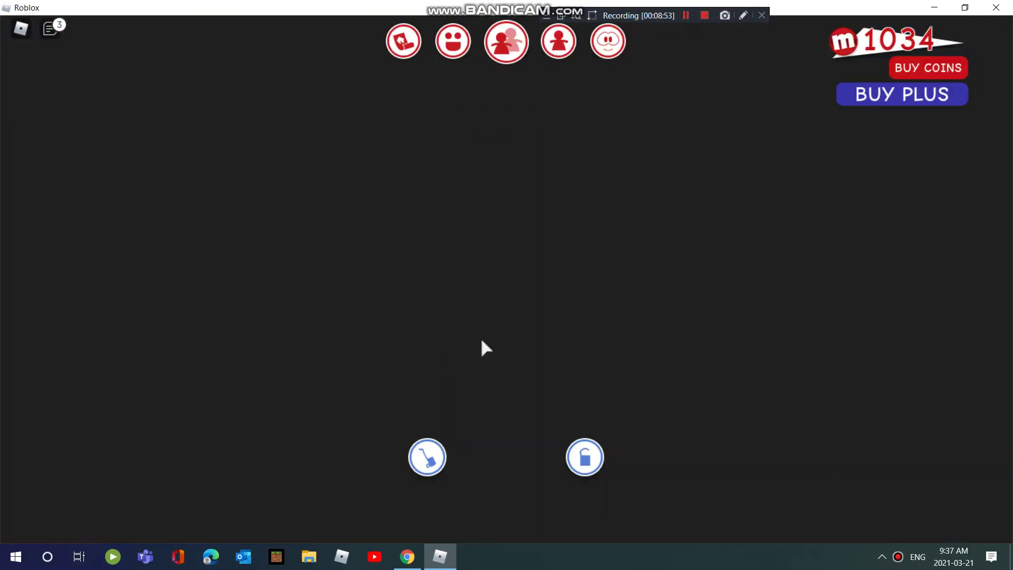
key(w)
key(w)
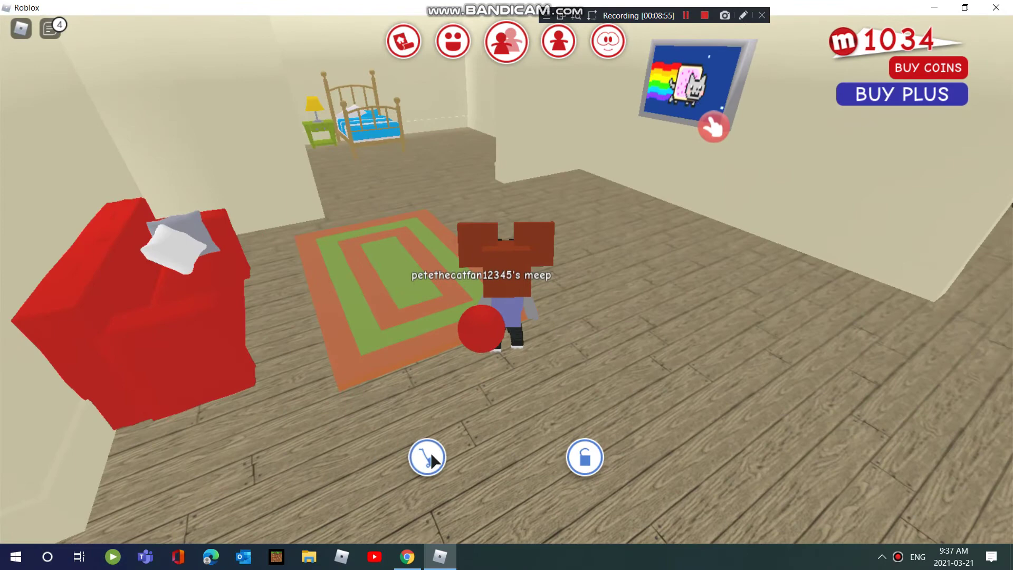
- Try the dark carpet, then buy the Toothpaste Puzzle Floor for 300 coins from the flooring shop
click(427, 457)
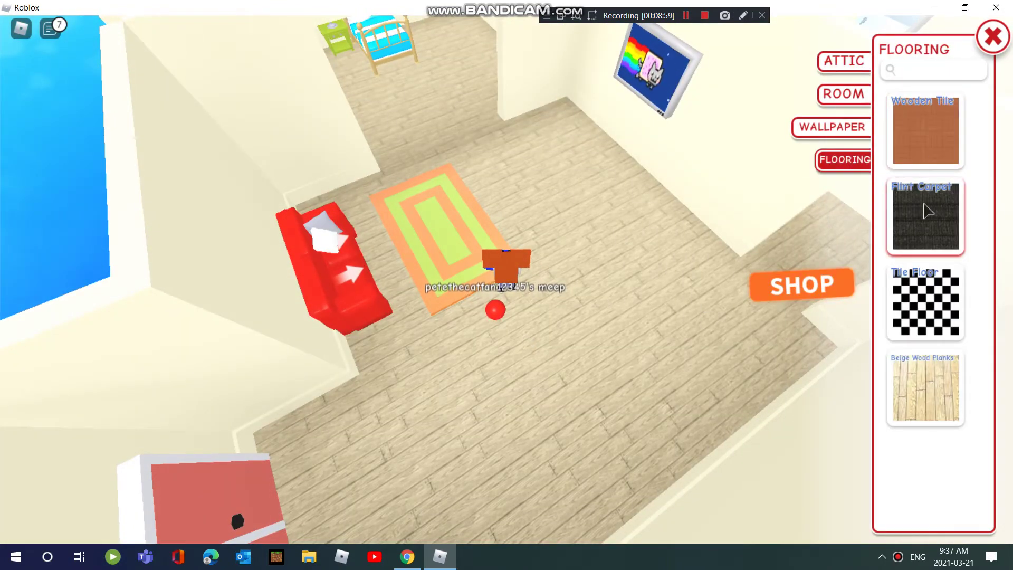
click(928, 209)
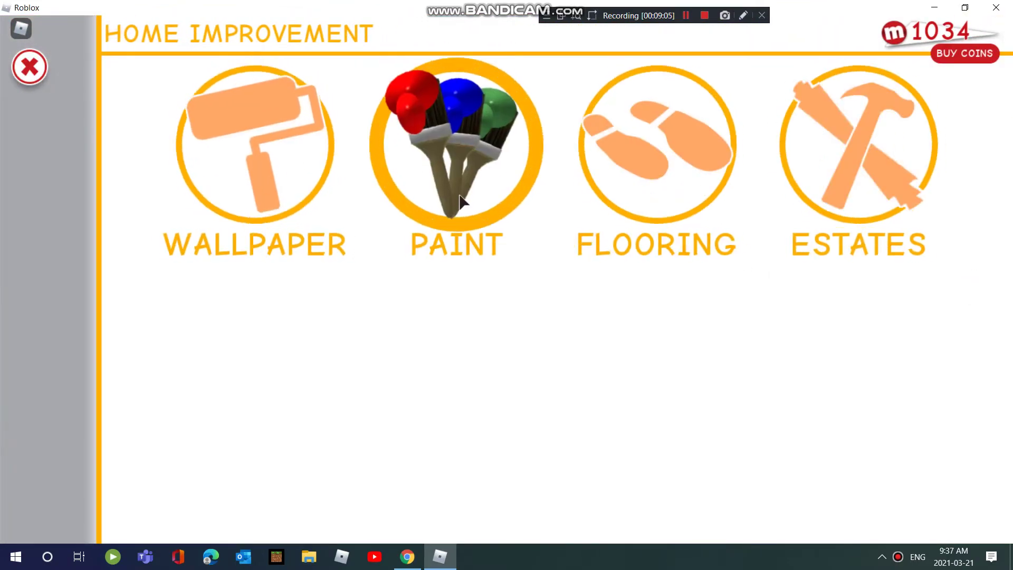
click(606, 187)
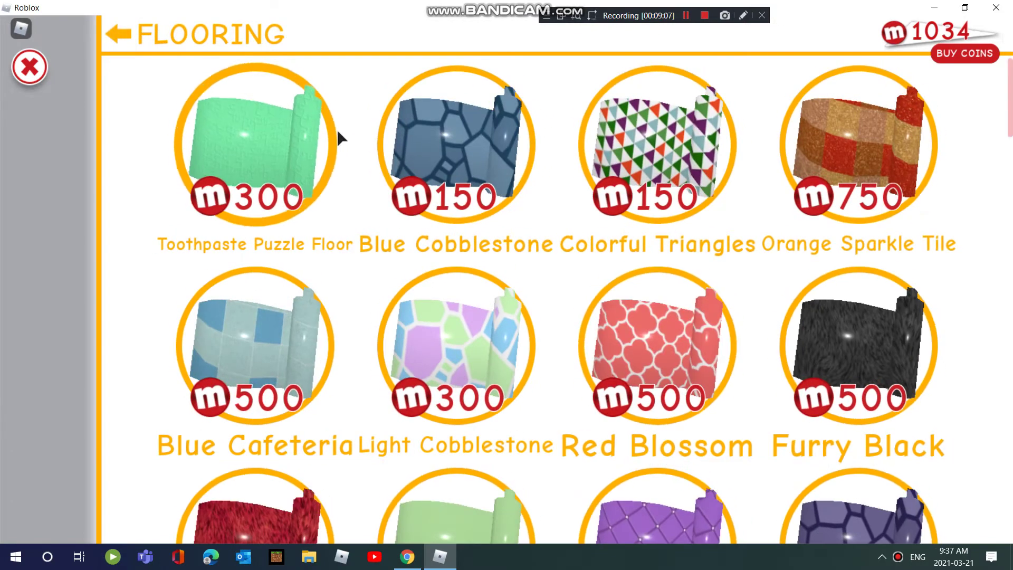
click(292, 148)
click(433, 402)
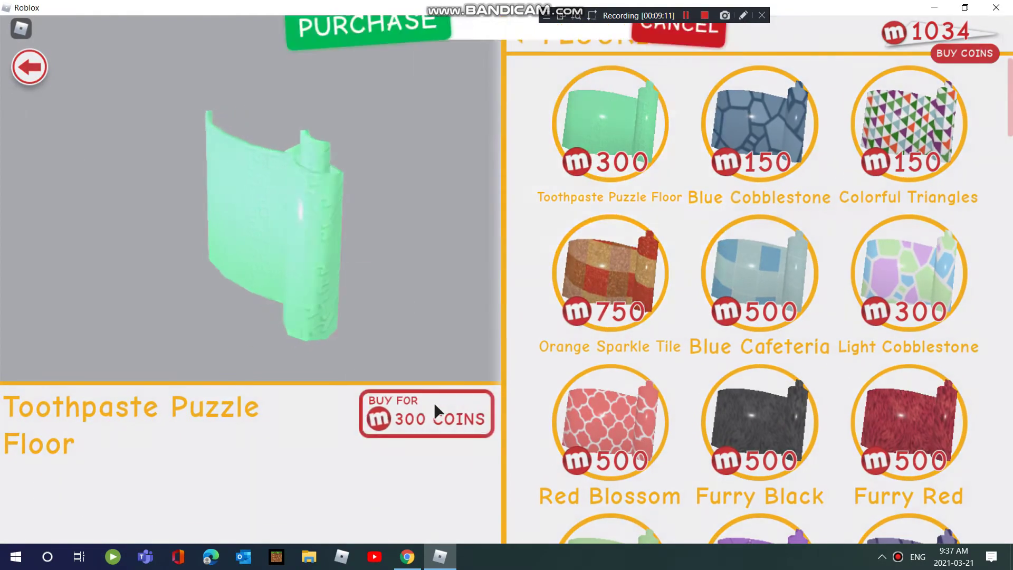
click(498, 348)
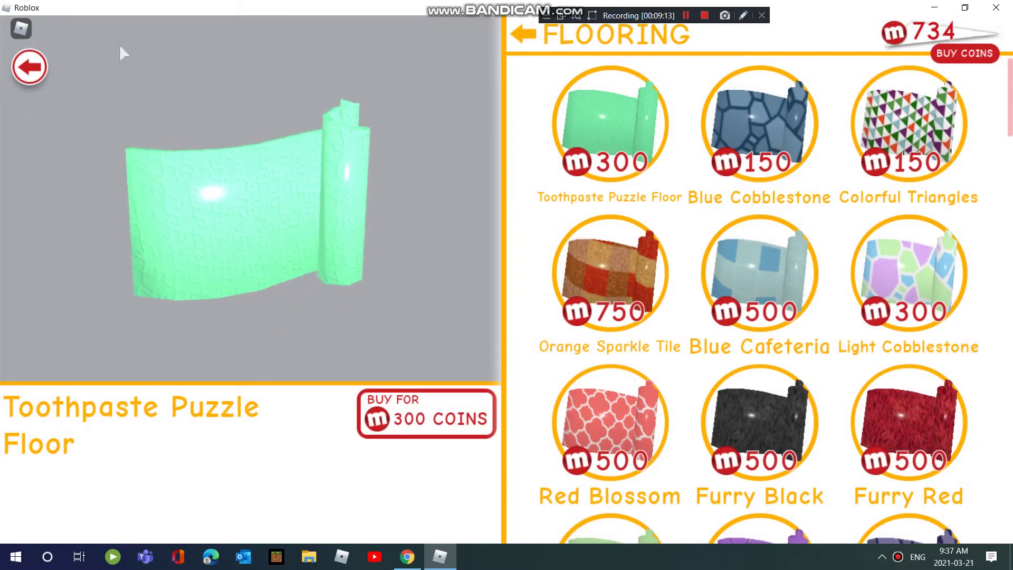
click(29, 68)
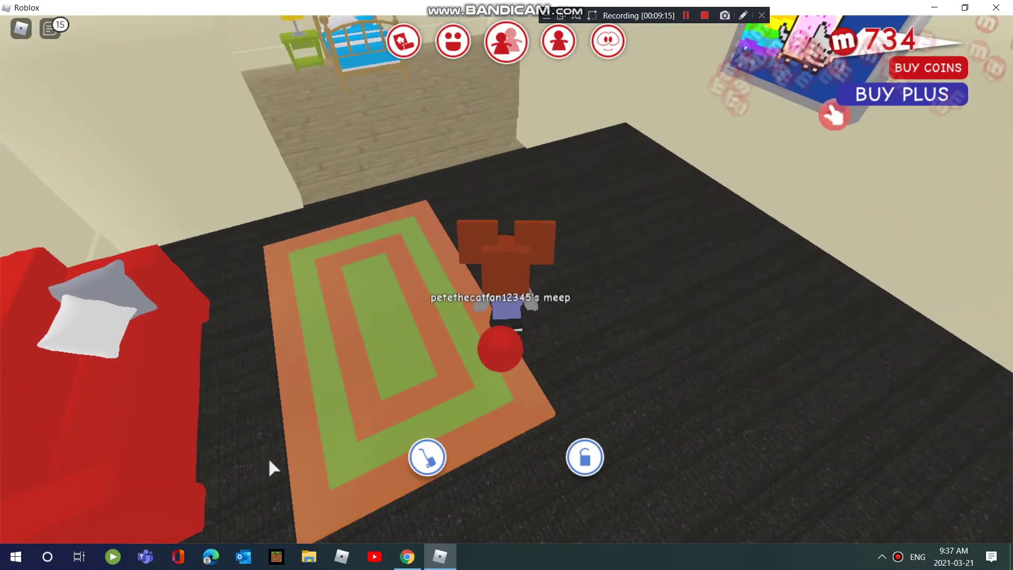
- Lay the Toothpaste Puzzle Floor in the living room, turning it mint green
click(427, 458)
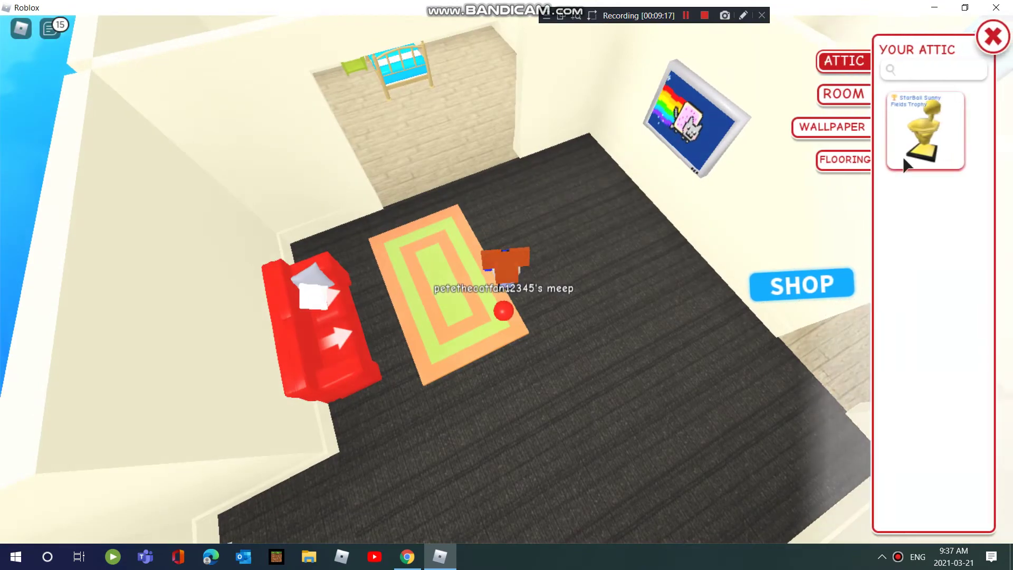
click(918, 141)
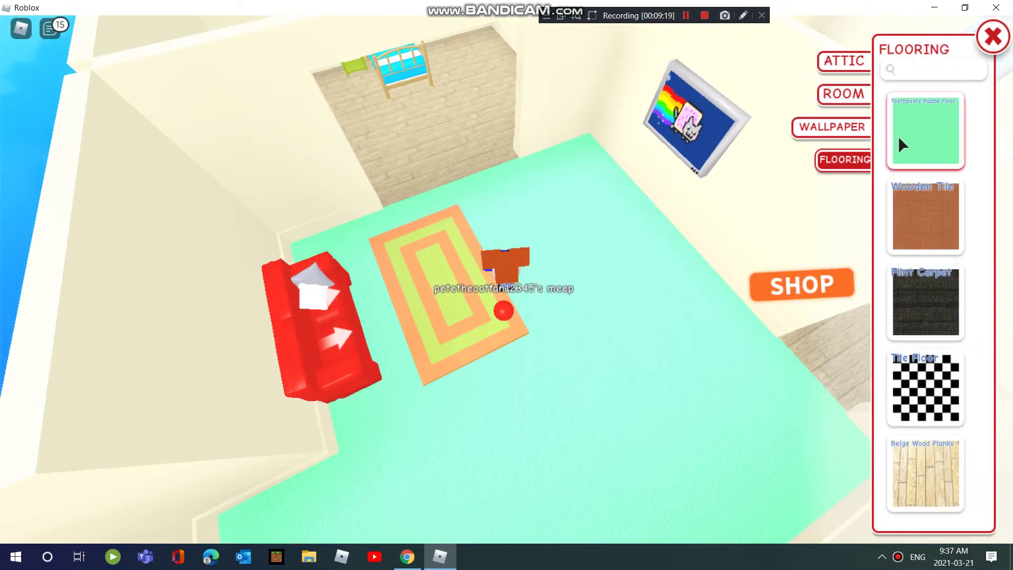
click(834, 129)
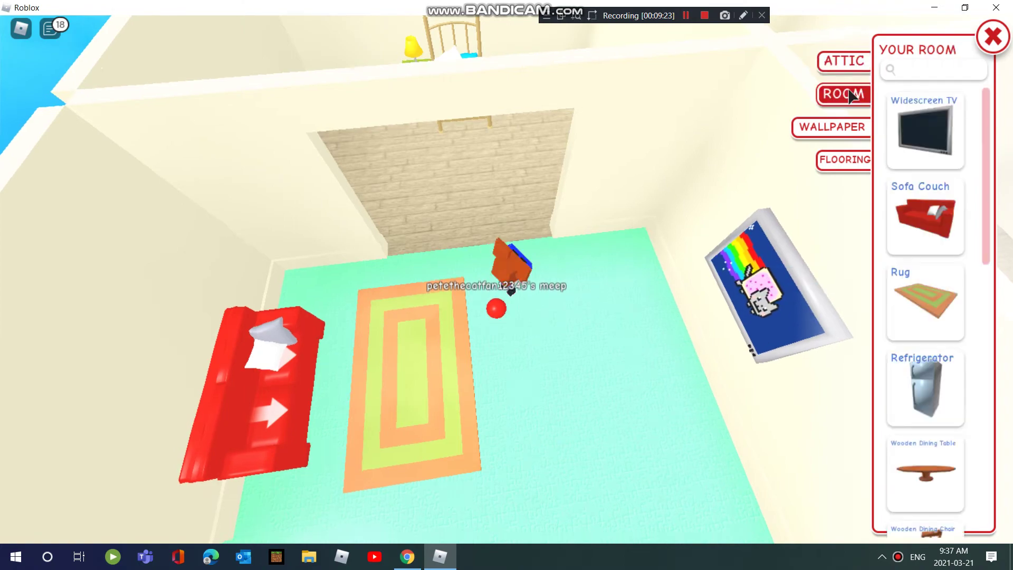
- Browse the Bedroom and Kitchen furniture shop categories without buying, keeping 734 coins
click(827, 273)
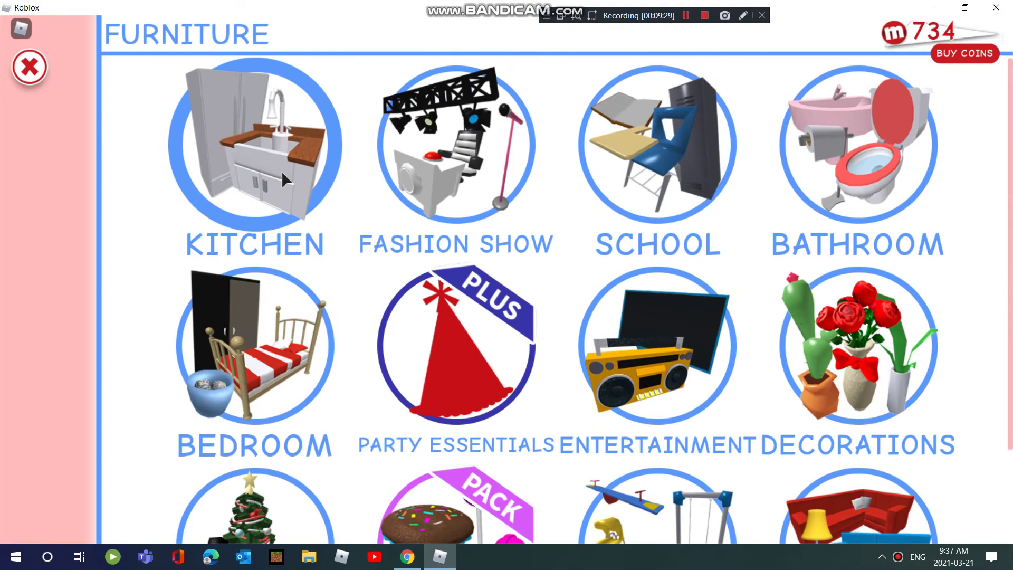
click(320, 366)
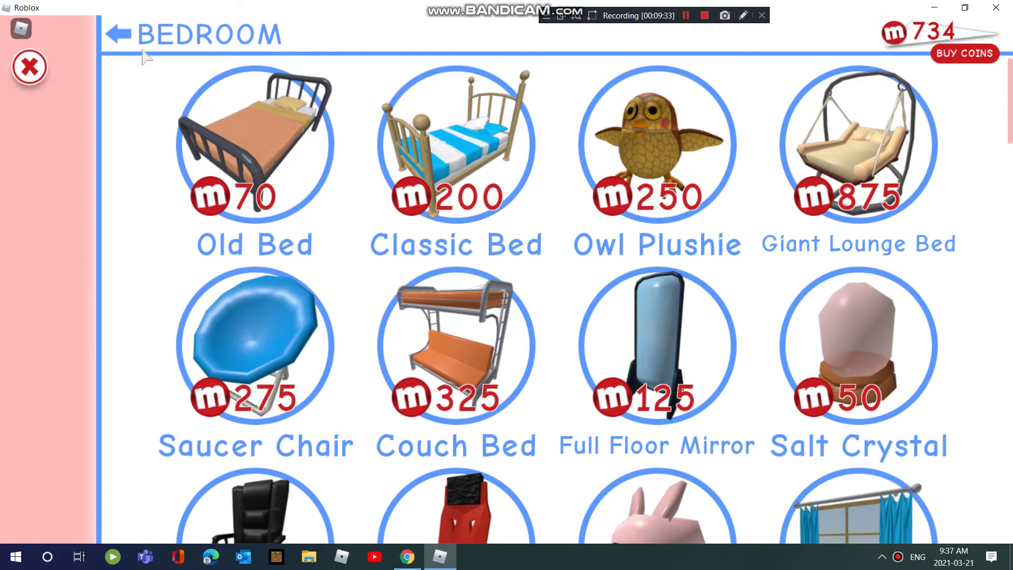
click(119, 32)
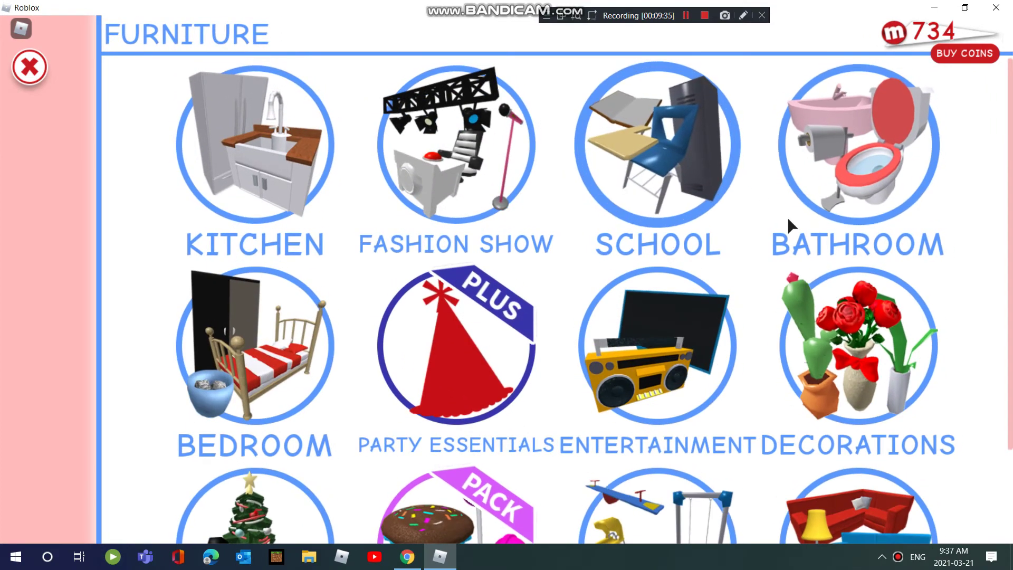
scroll(791, 238, down, 2)
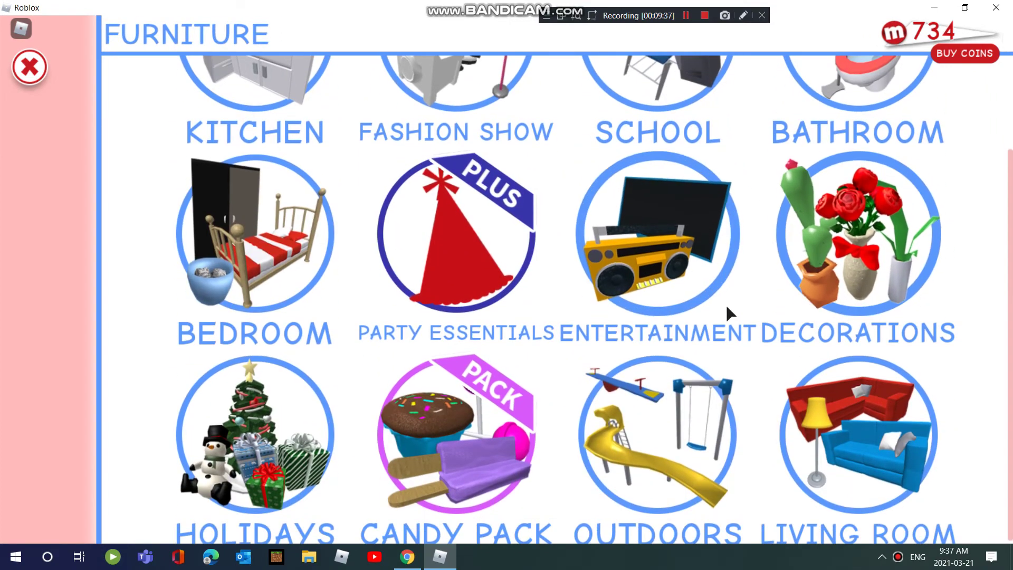
scroll(672, 372, up, 2)
click(290, 190)
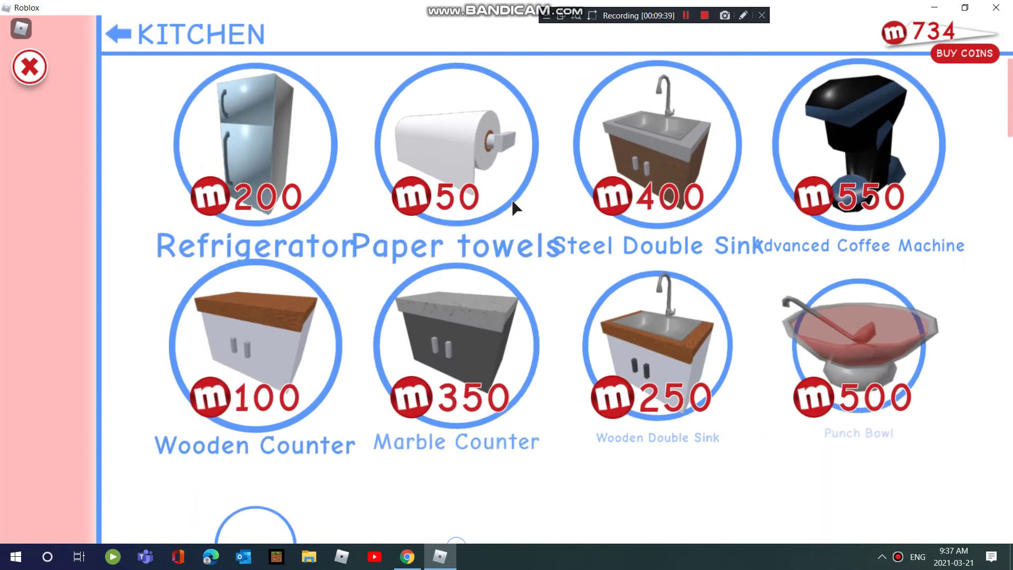
click(29, 66)
- Place the purple Fancy Sofa against the back wall and the Bean Bag beside the red sofa
click(924, 213)
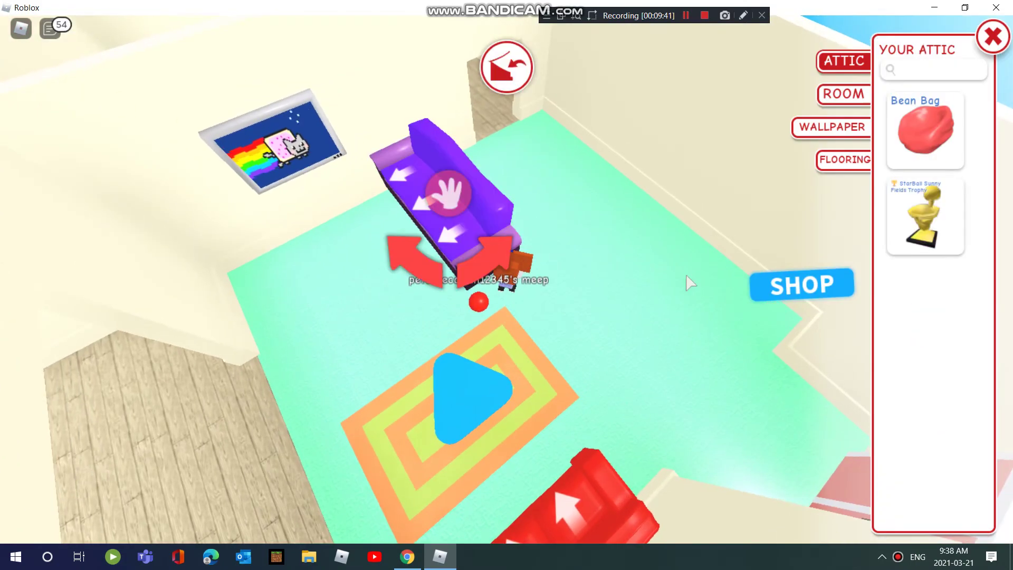
drag(439, 204, 608, 200)
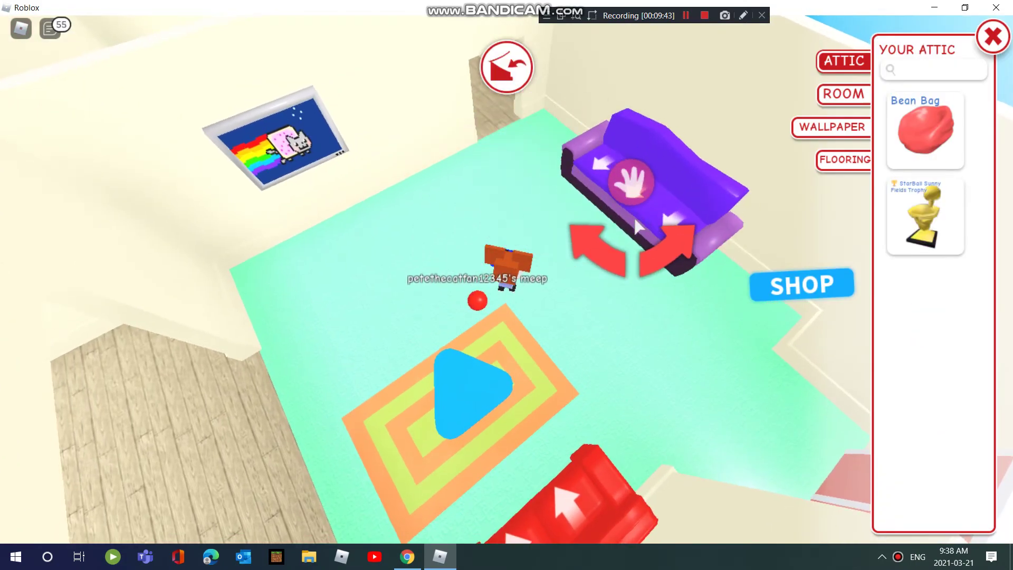
click(924, 131)
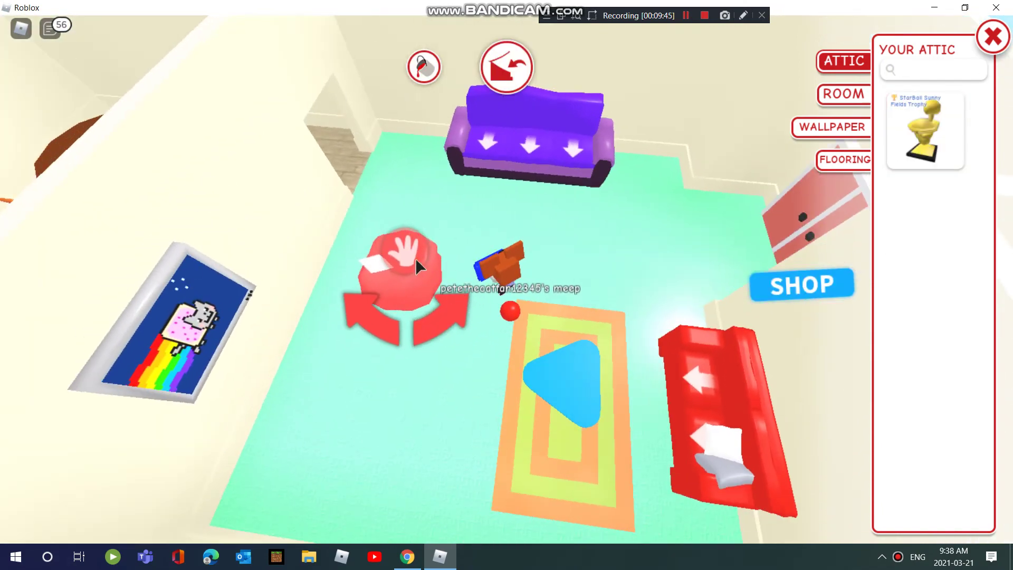
drag(416, 258, 752, 363)
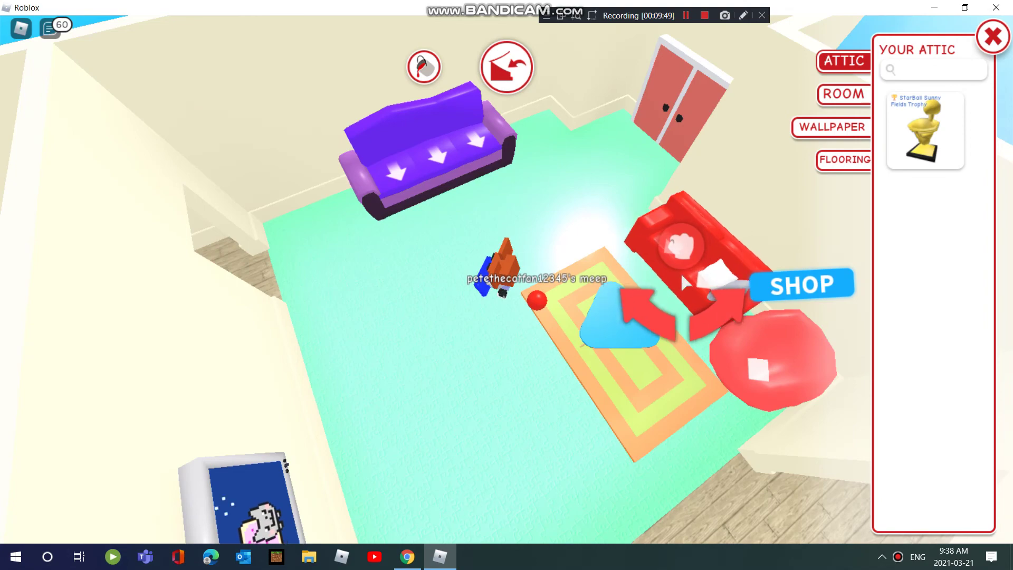
click(992, 37)
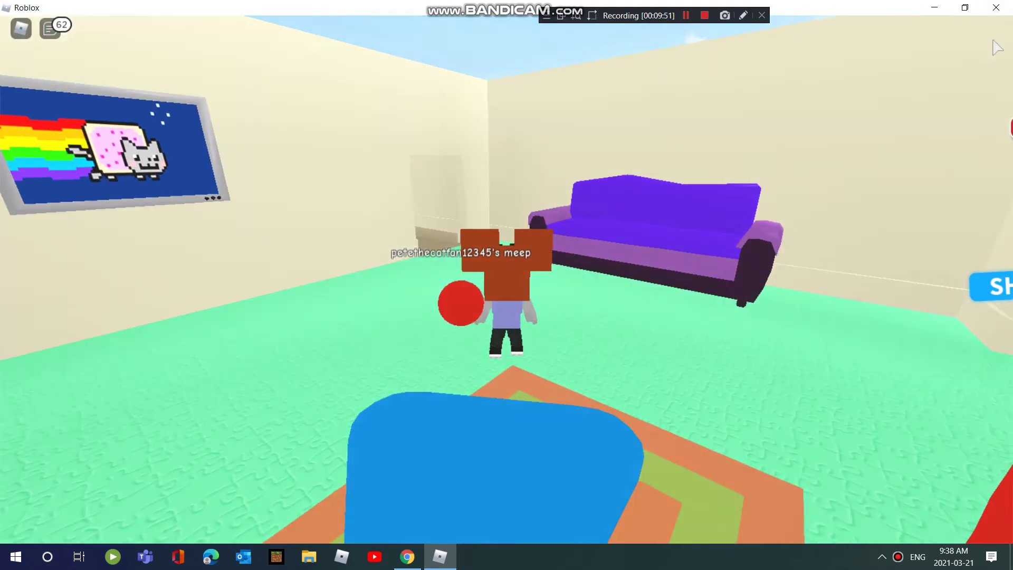